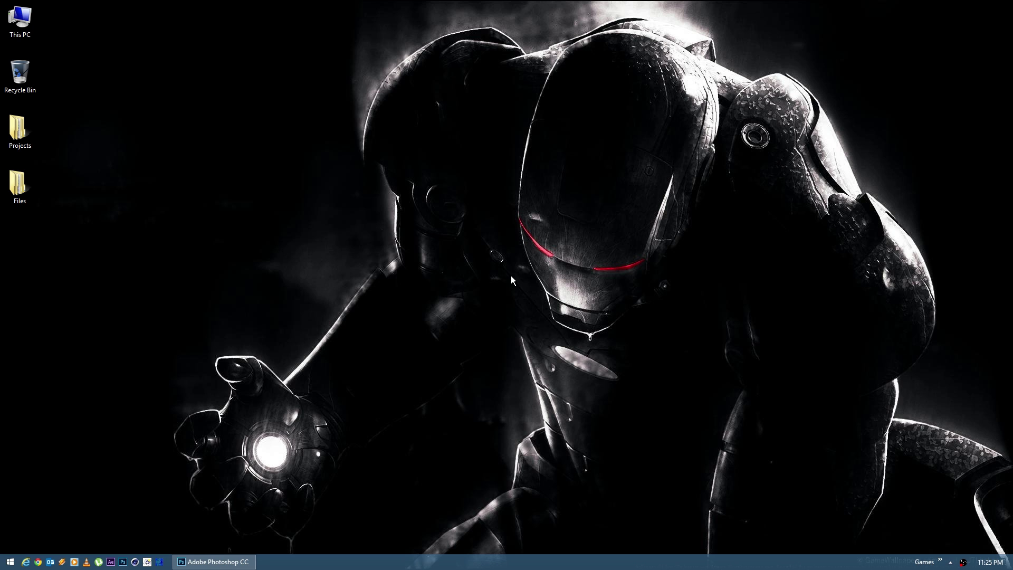
click(213, 562)
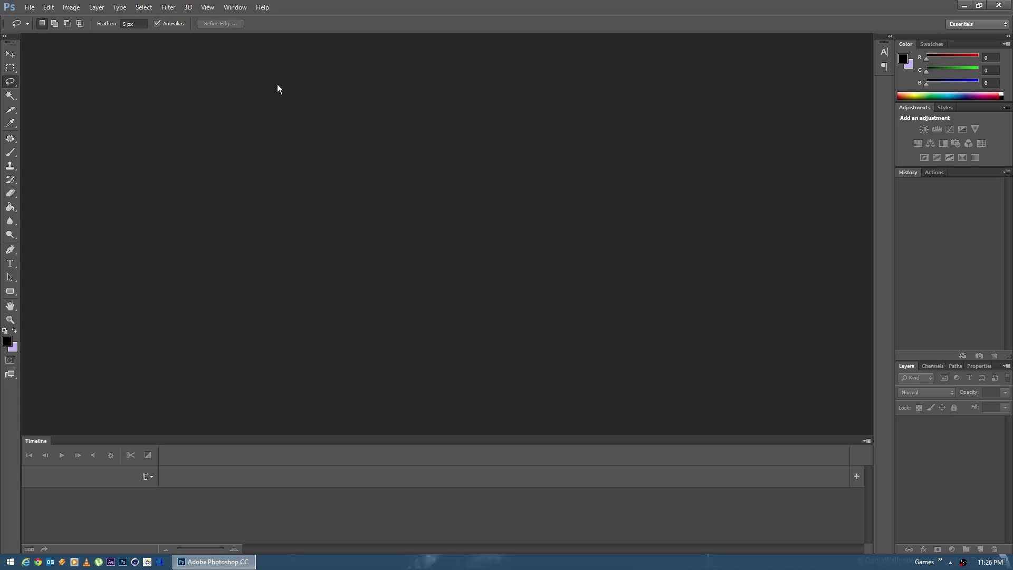
click(29, 7)
click(32, 26)
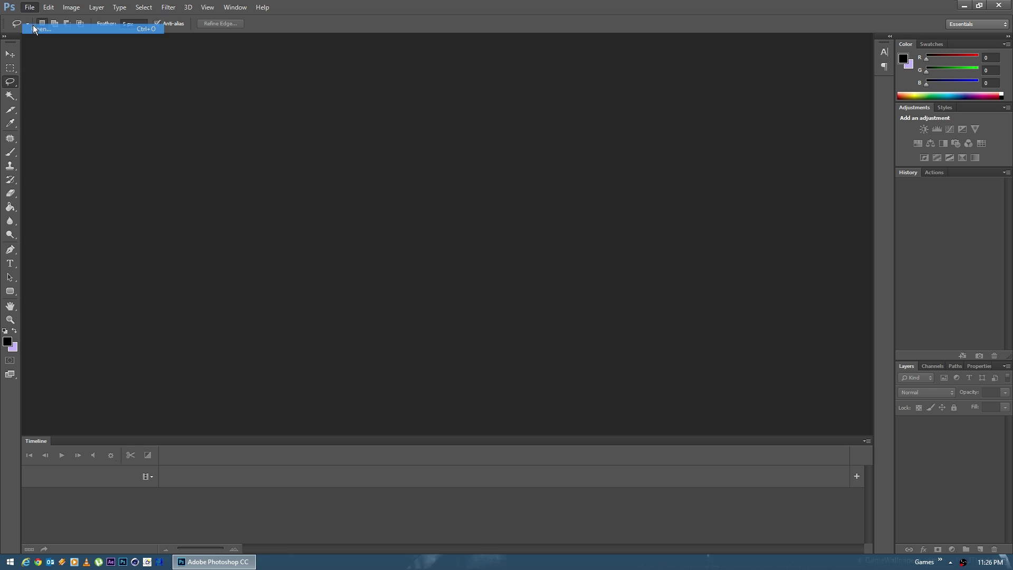
click(328, 207)
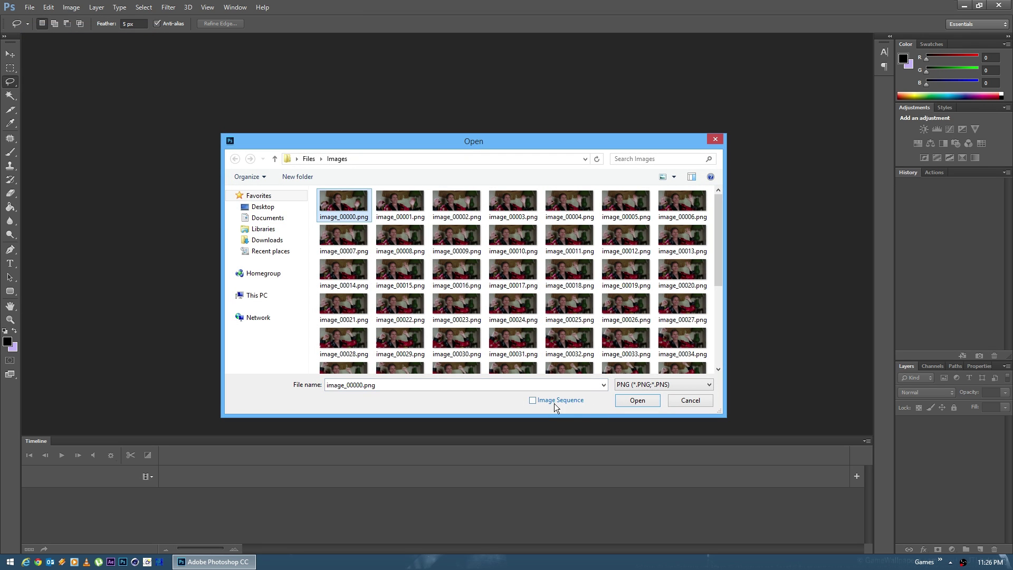
click(554, 401)
click(637, 400)
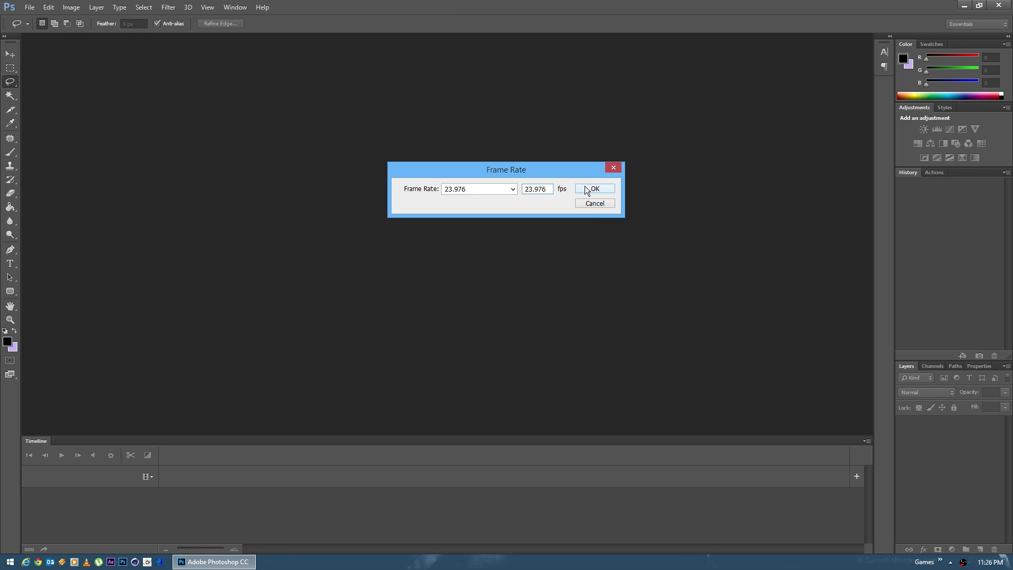
click(595, 189)
key(space)
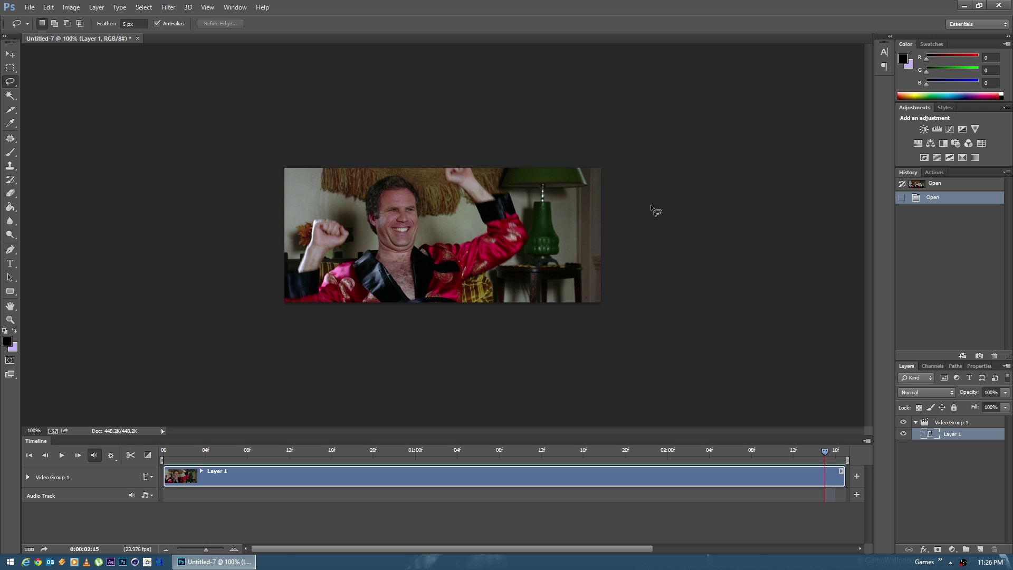
key(ctrl+w)
click(509, 213)
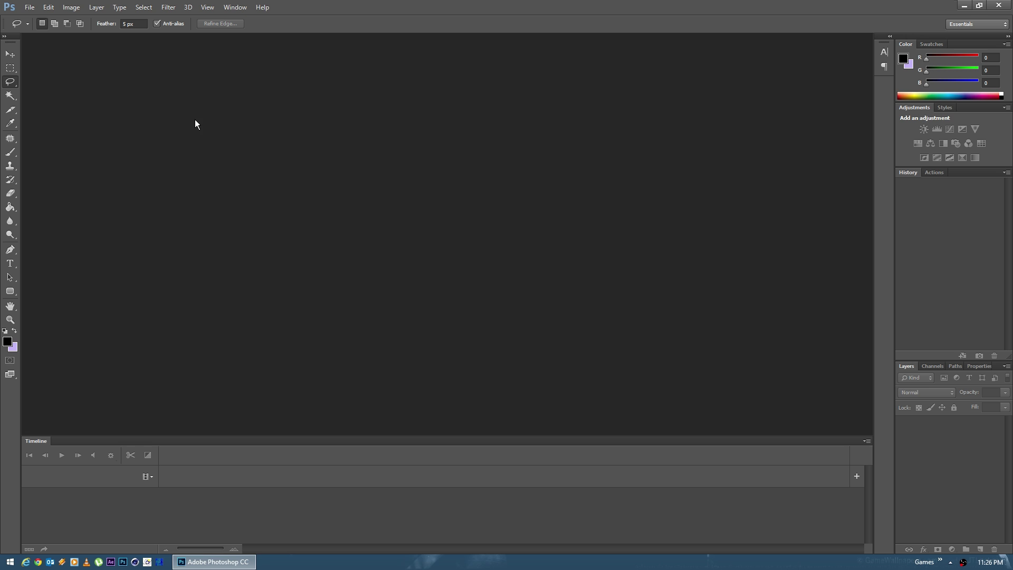
- Start File > Scripts > Load Files into Stack with individual Files as the source
click(29, 8)
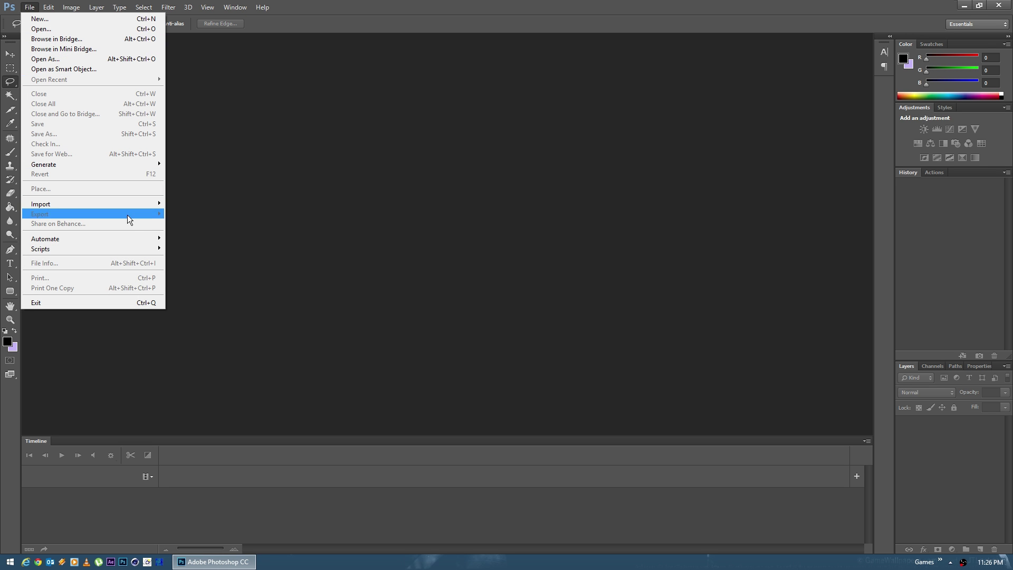
mouse_move(157, 249)
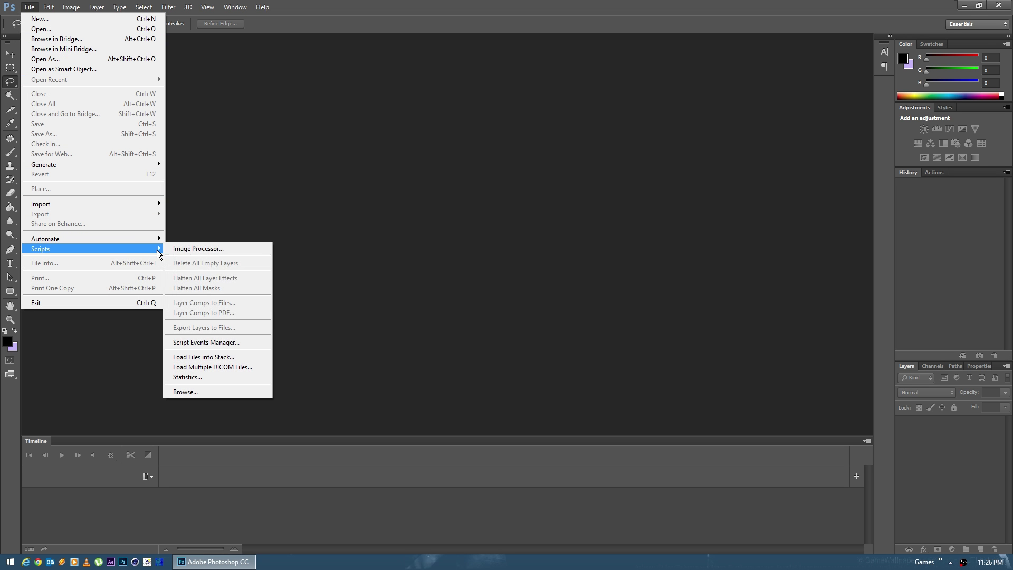
click(237, 356)
click(517, 244)
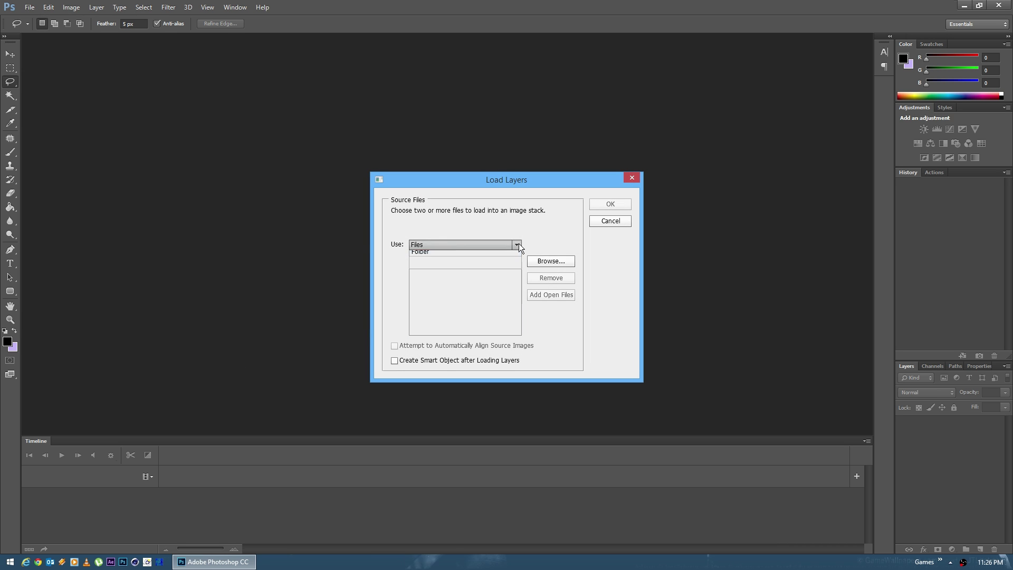
click(488, 255)
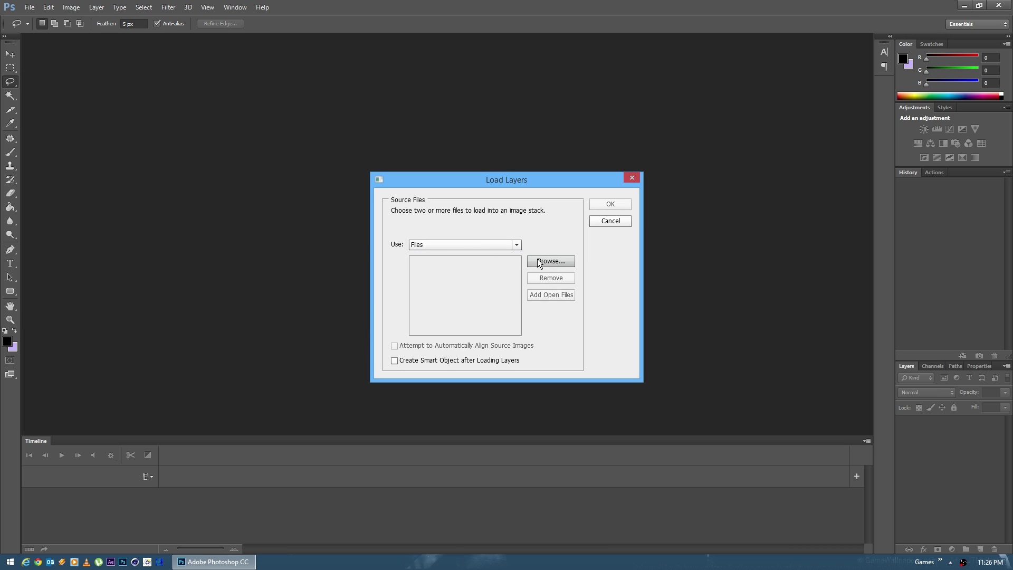
click(558, 264)
- Choose image_00000.png through image_00064.png and load the 65 files as layers in a new document
click(499, 256)
scroll(581, 360, down, 5)
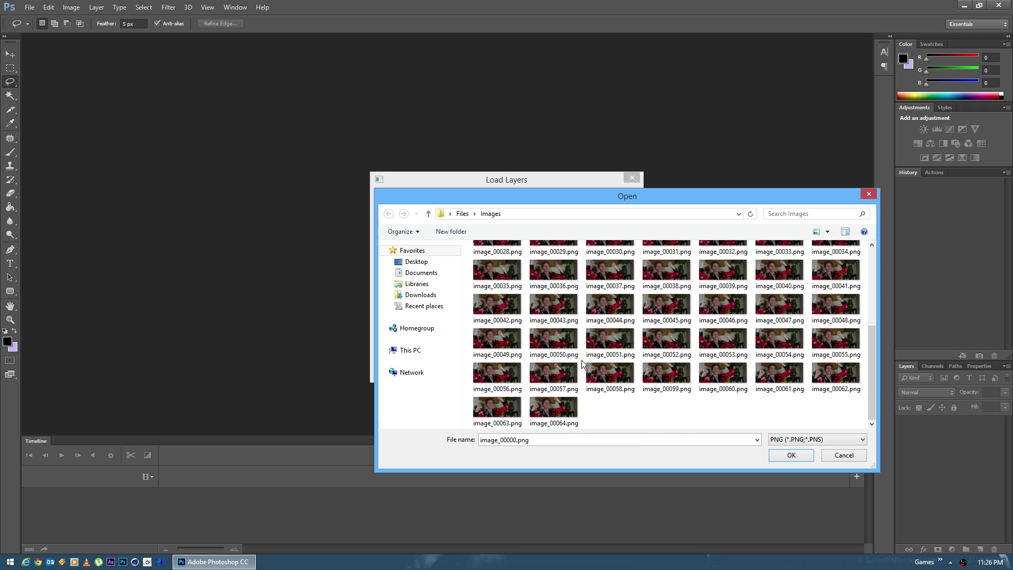
shift+click(555, 410)
click(789, 456)
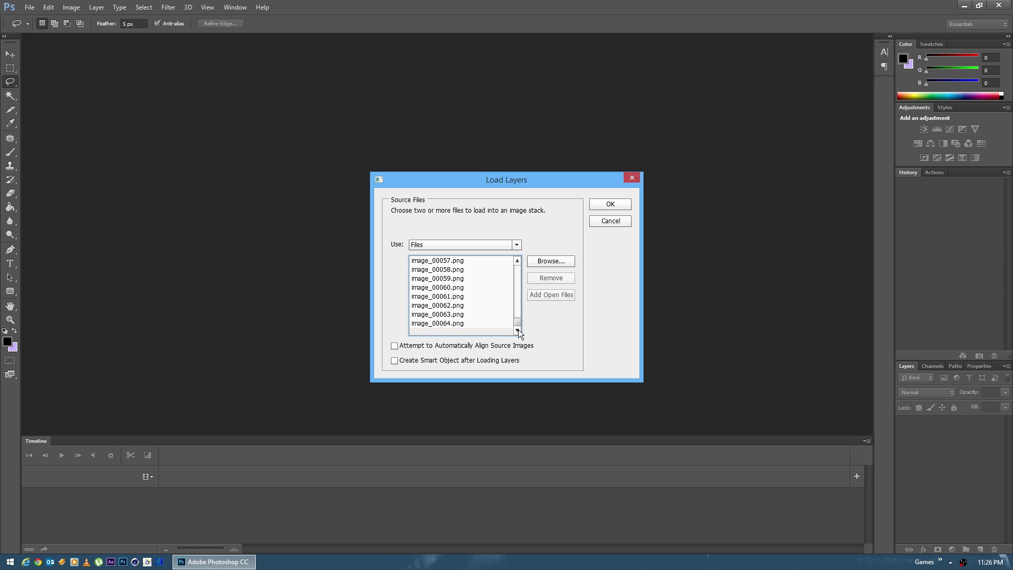
click(625, 205)
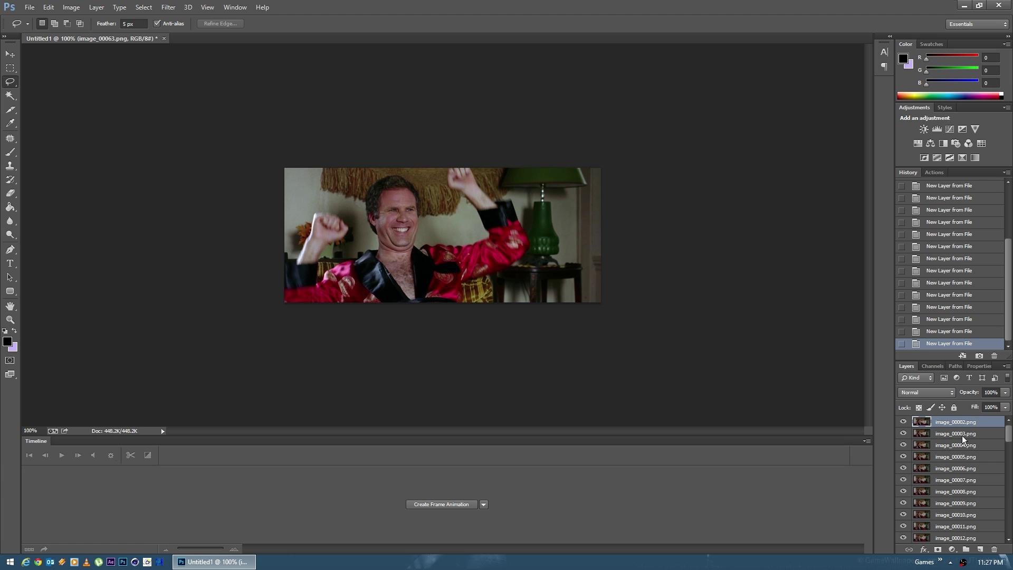
- Scroll through the Layers panel to review the loaded image layers
mouse_move(1004, 434)
mouse_down()
mouse_move(1006, 533)
mouse_move(1008, 425)
mouse_up()
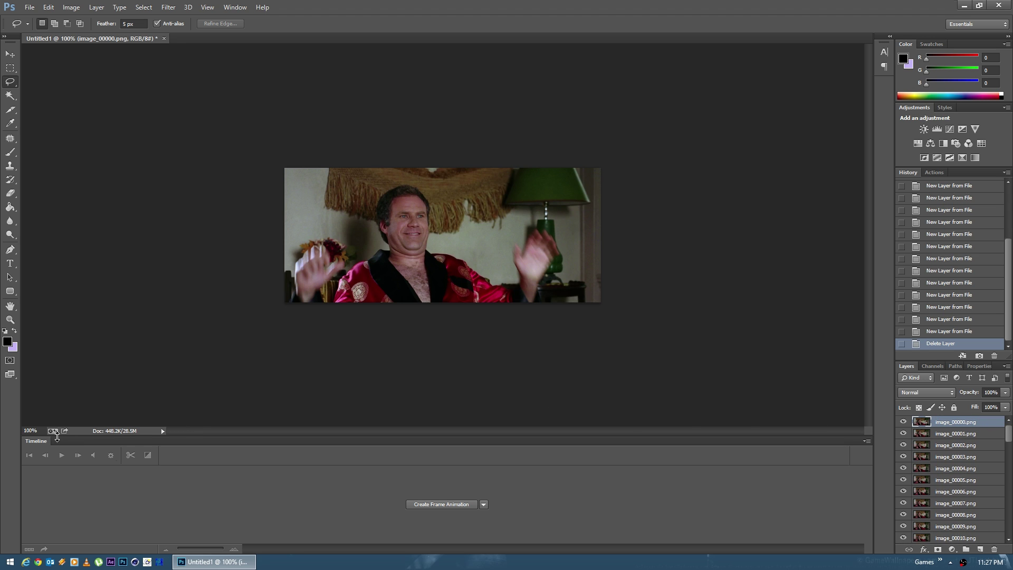
- Create a frame animation, make 65 frames from the image layers, and preview playback
click(440, 503)
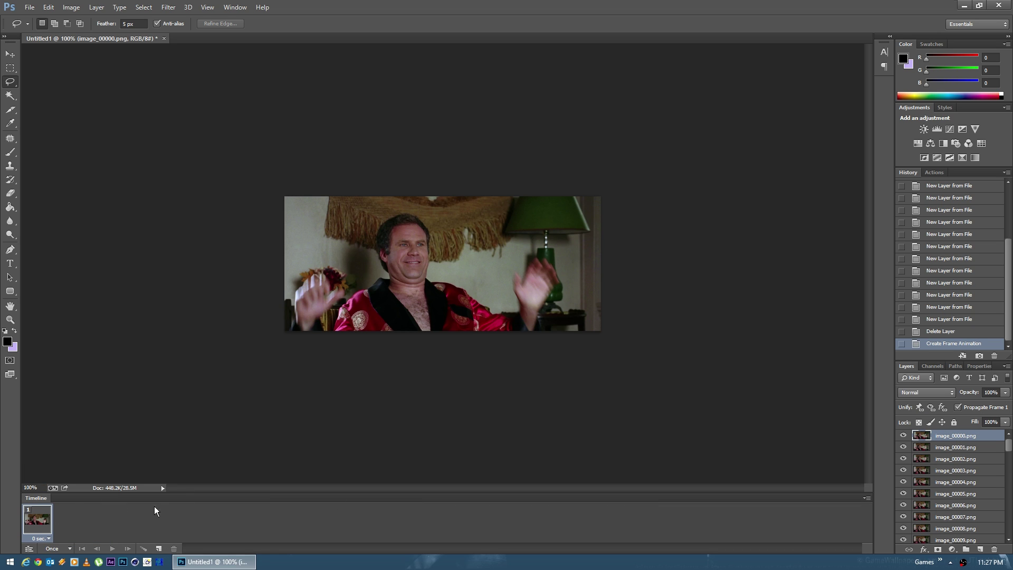
click(866, 498)
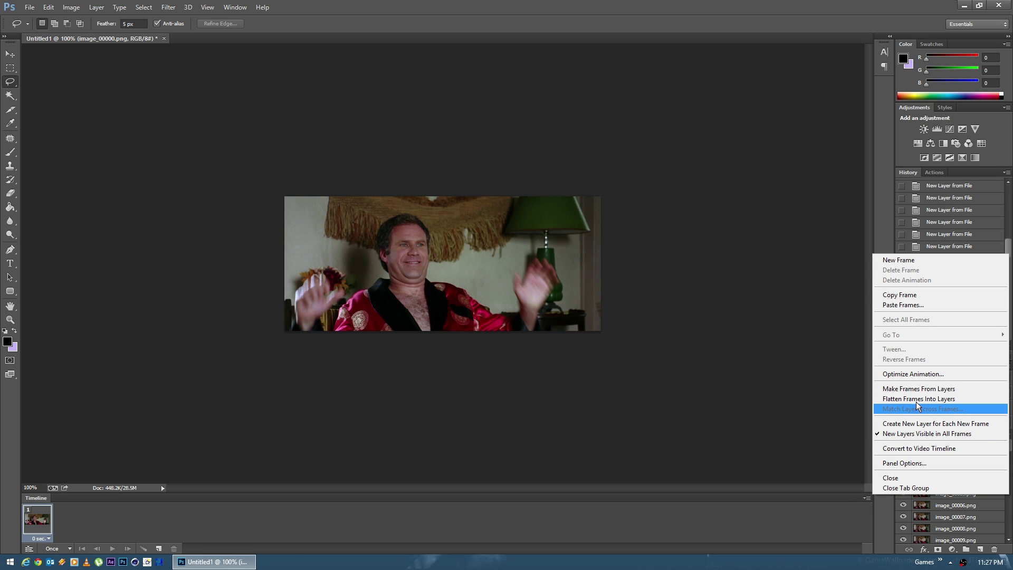
click(957, 388)
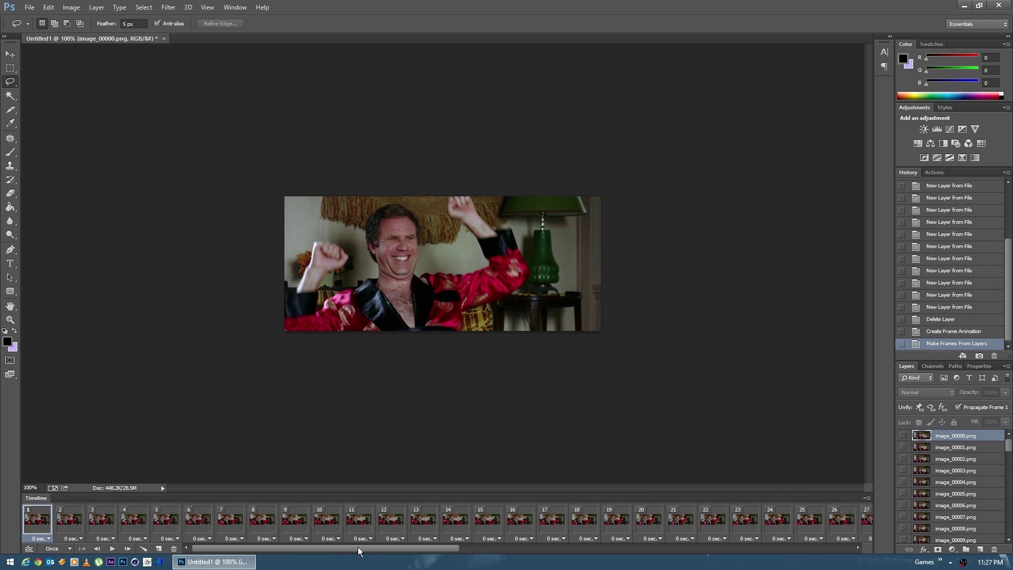
drag(358, 551, 334, 556)
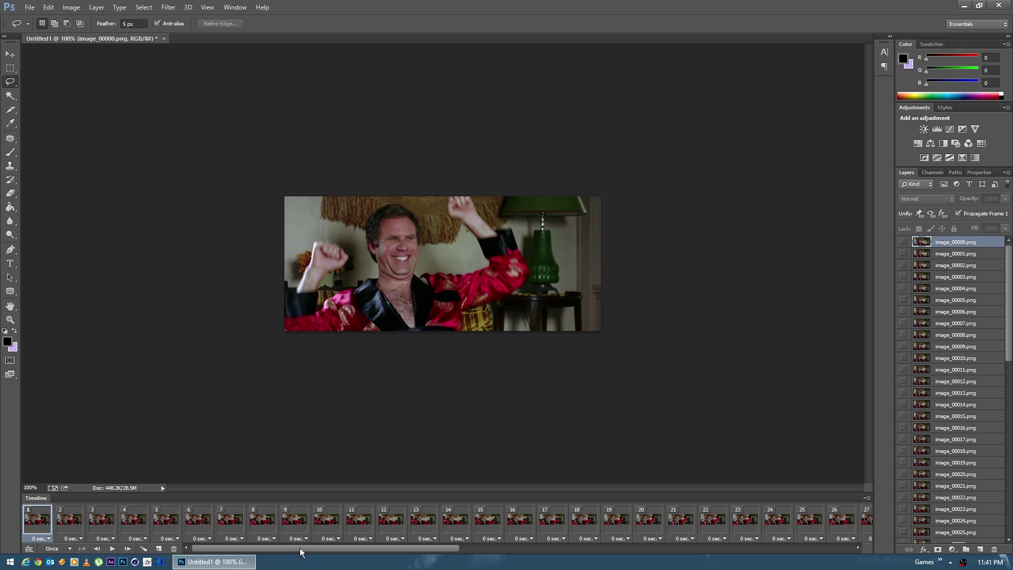
key(space)
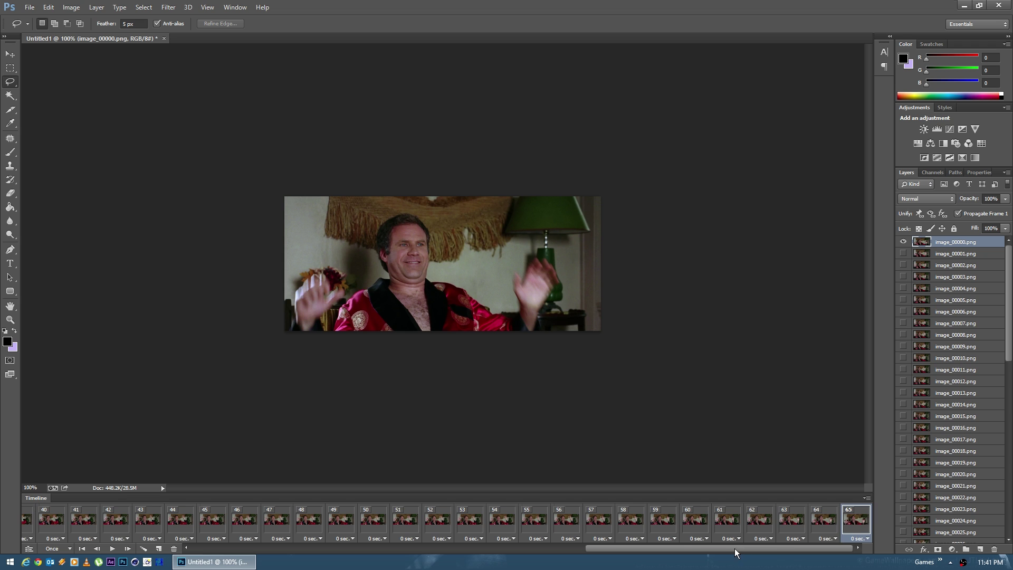
- Reverse the order of the animation frames and preview the reversed playback
click(867, 498)
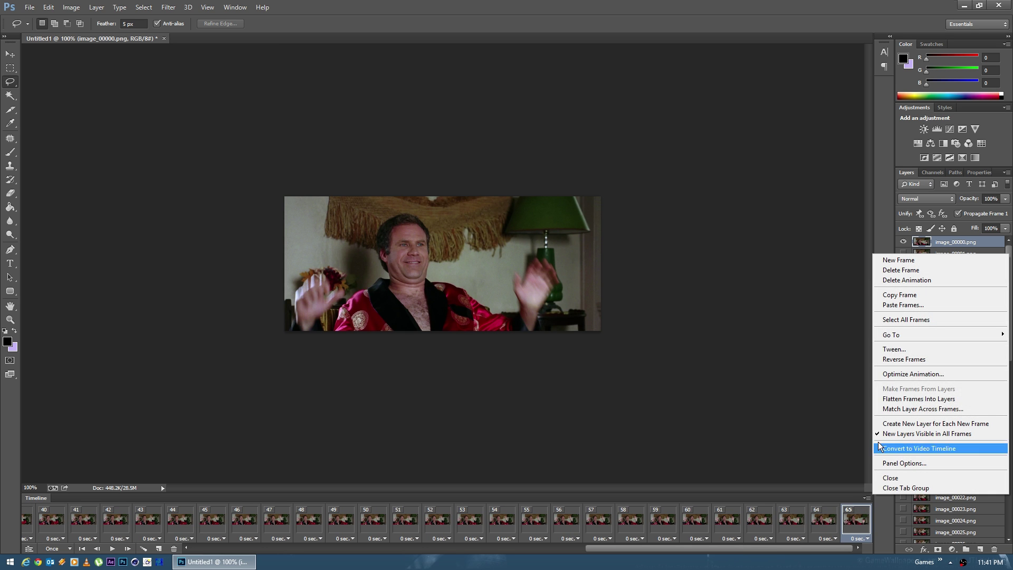
click(905, 360)
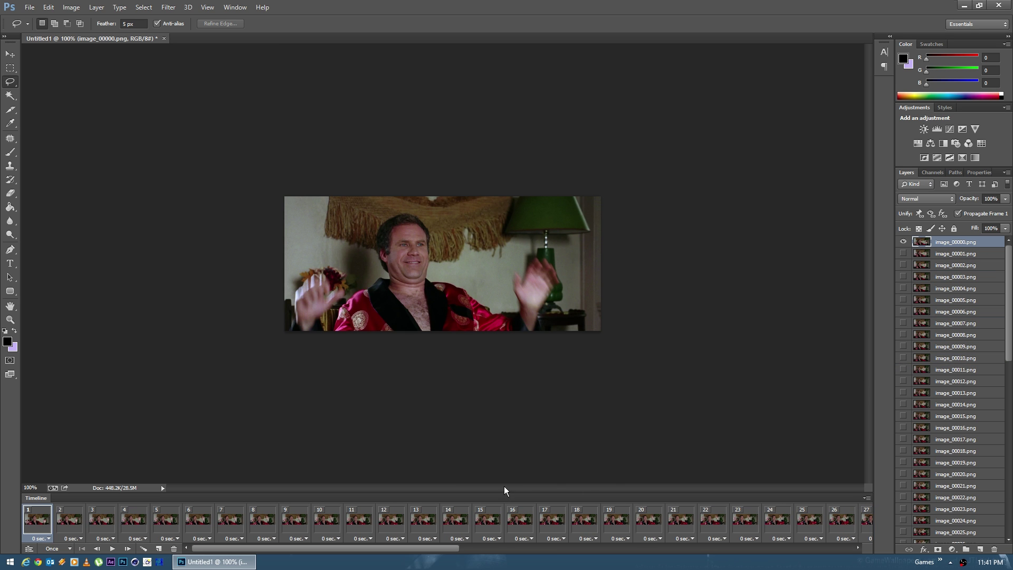
key(space)
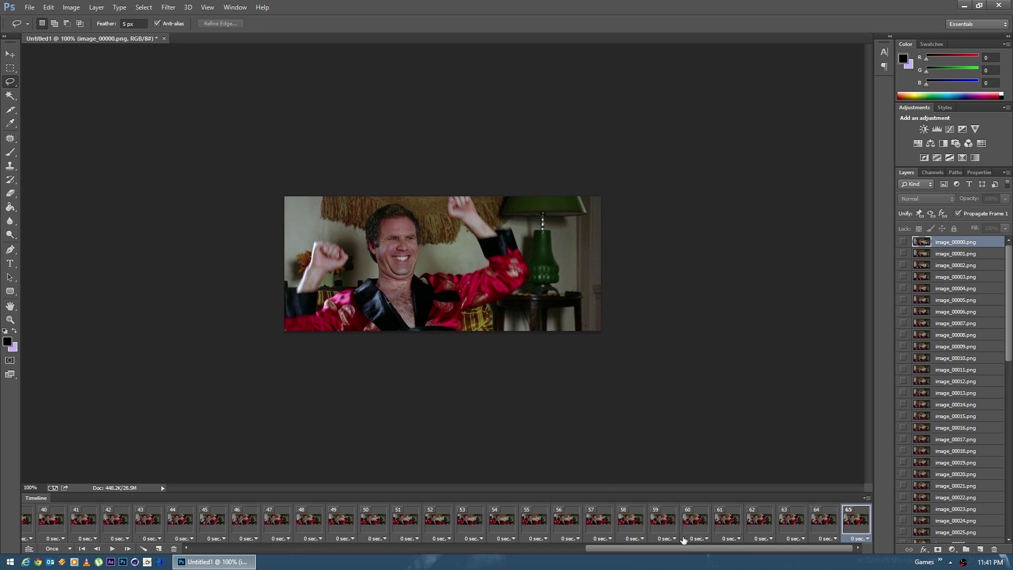
- Select all frames and give each a custom 0.04-second delay
click(866, 498)
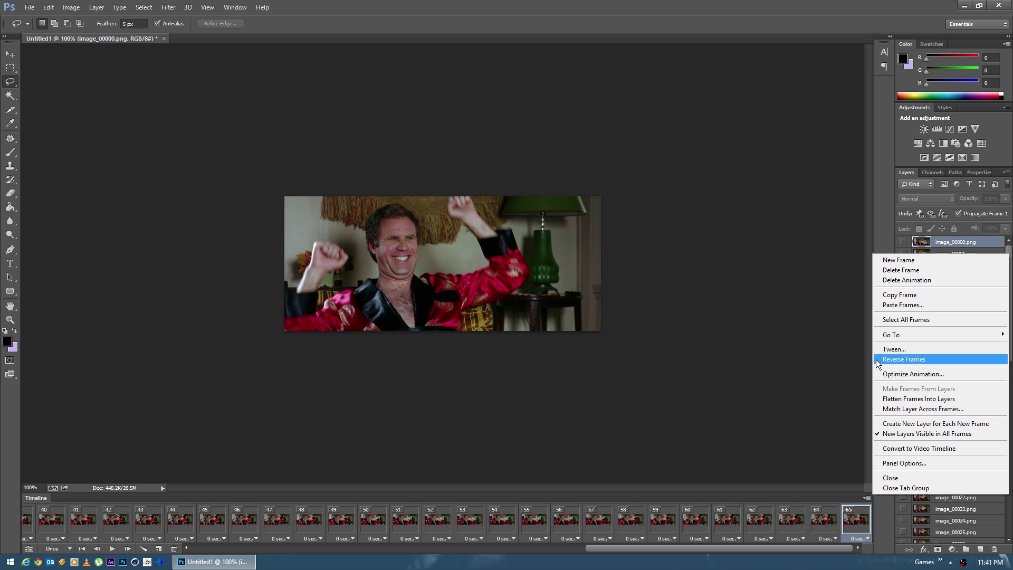
click(904, 320)
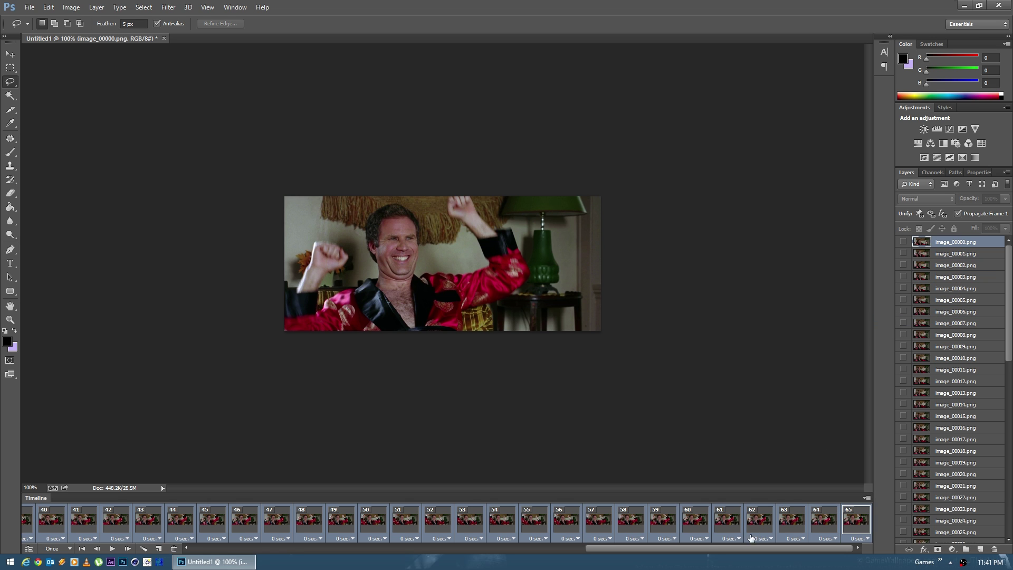
click(704, 539)
click(694, 510)
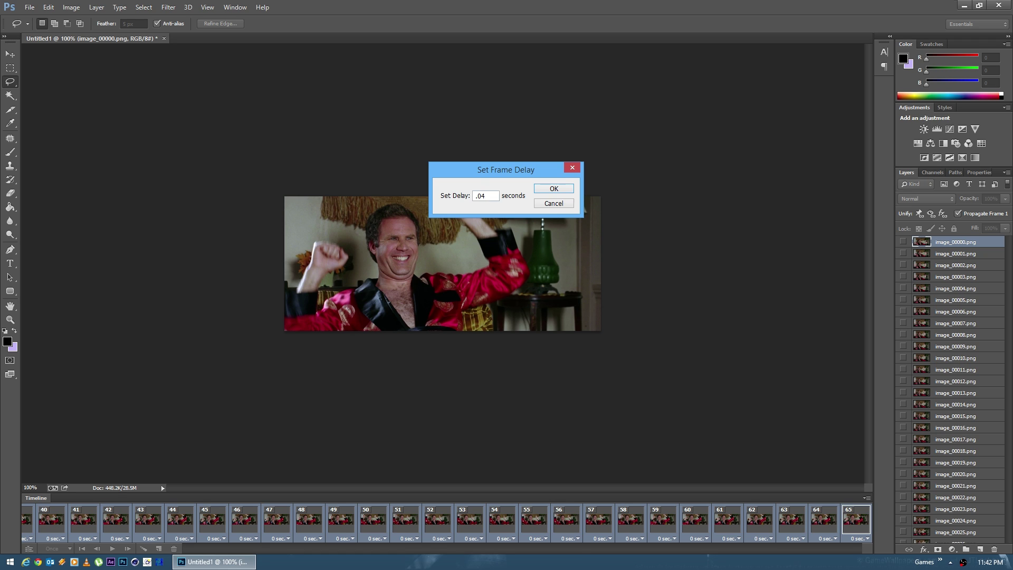
key(Return)
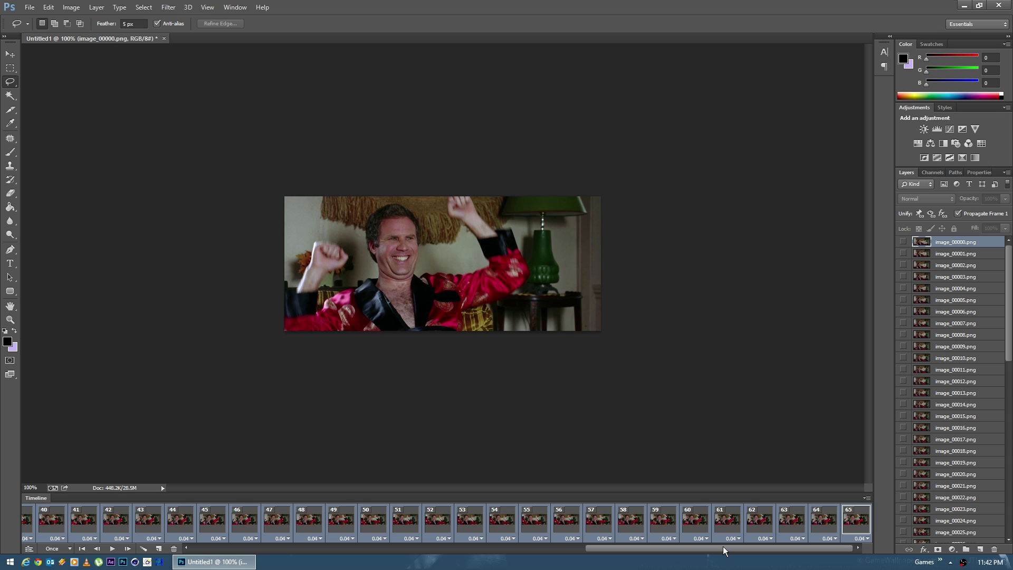
drag(722, 546, 661, 544)
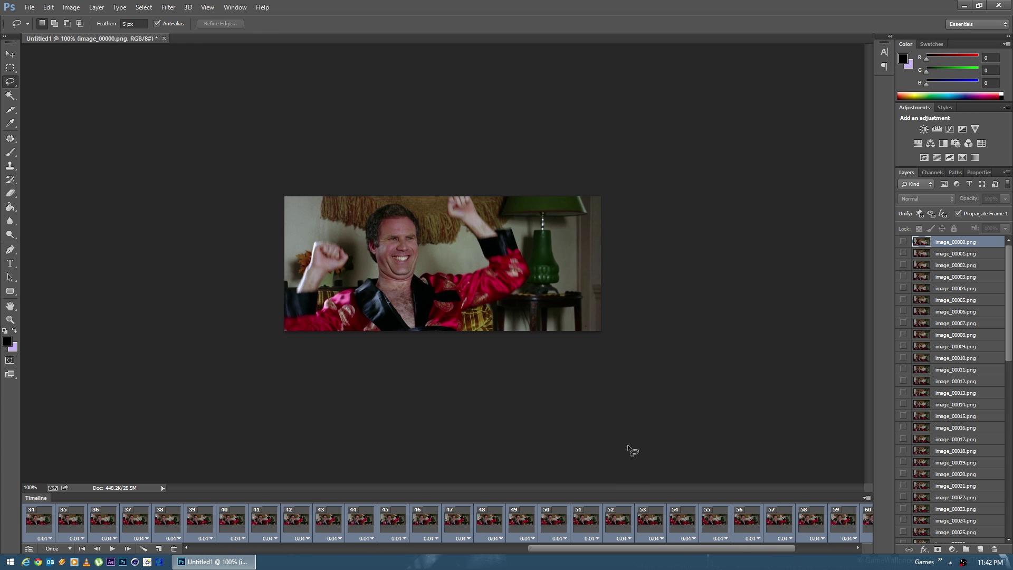
drag(686, 547, 163, 532)
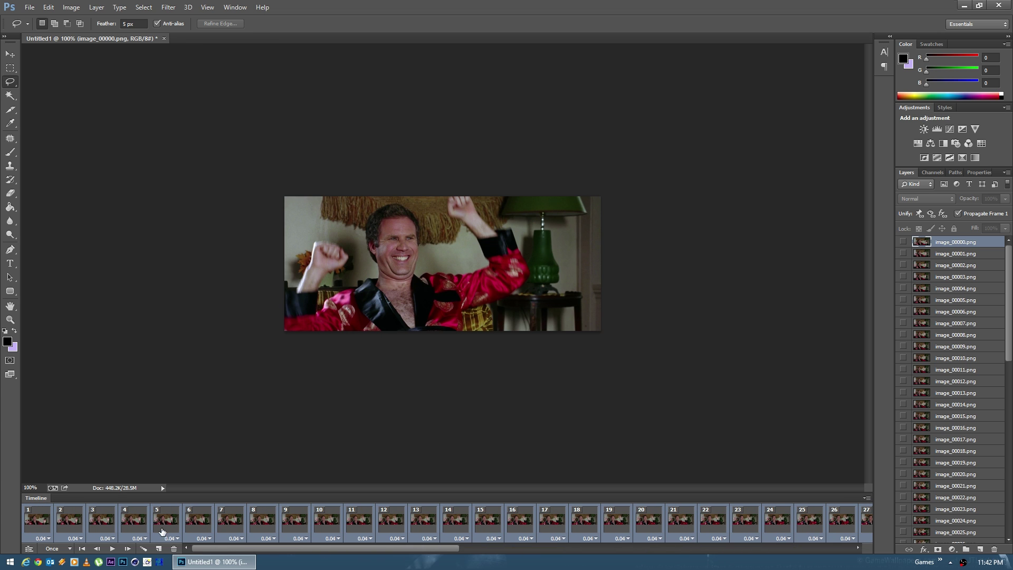
- Cancel out of Save for Web and close the animation document without saving
key(ctrl+alt+shift+s)
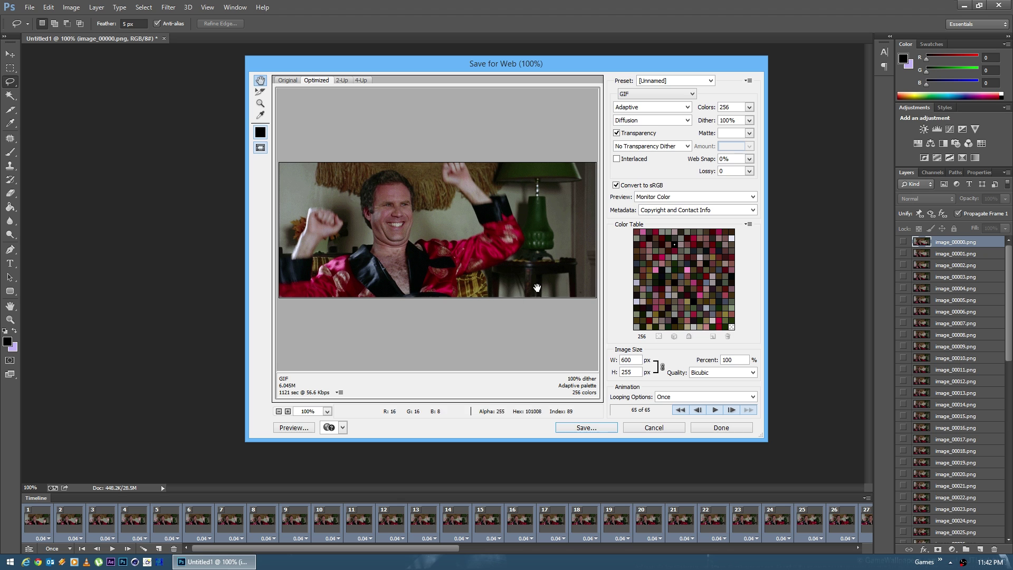
click(654, 428)
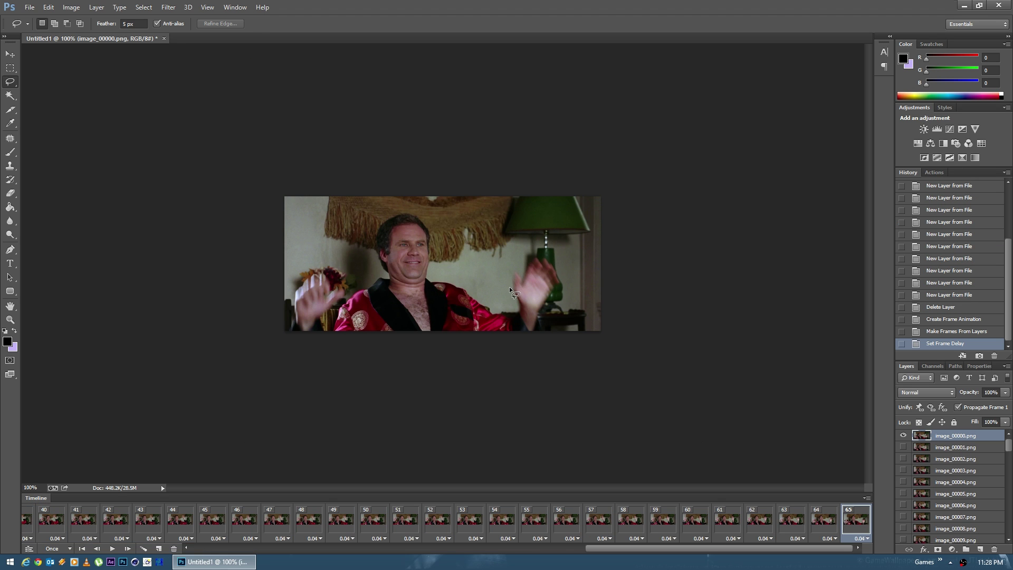
key(ctrl+w)
click(515, 214)
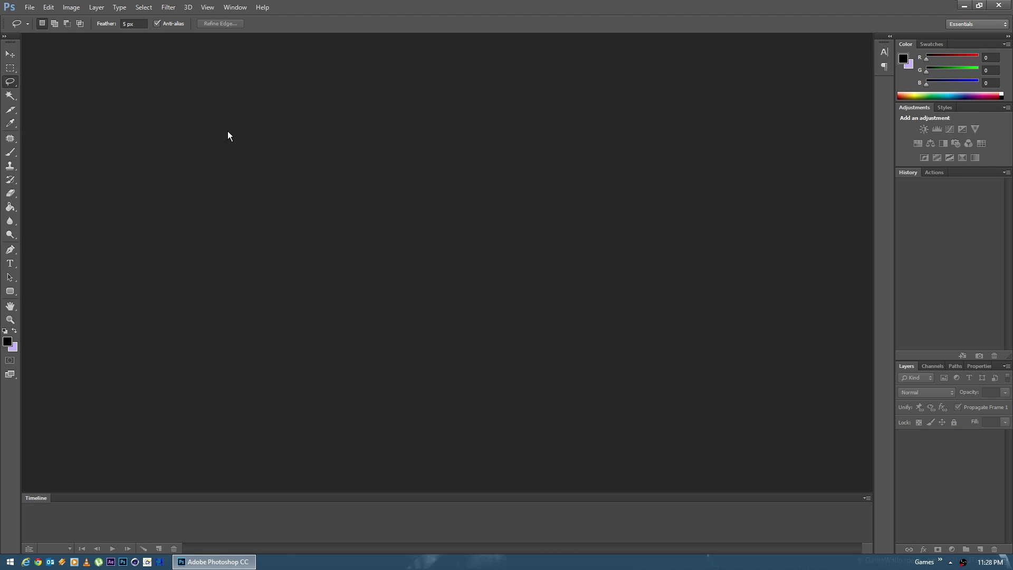
- Import Files\Video\video.avi as video frames to layers in a new frame animation
click(29, 8)
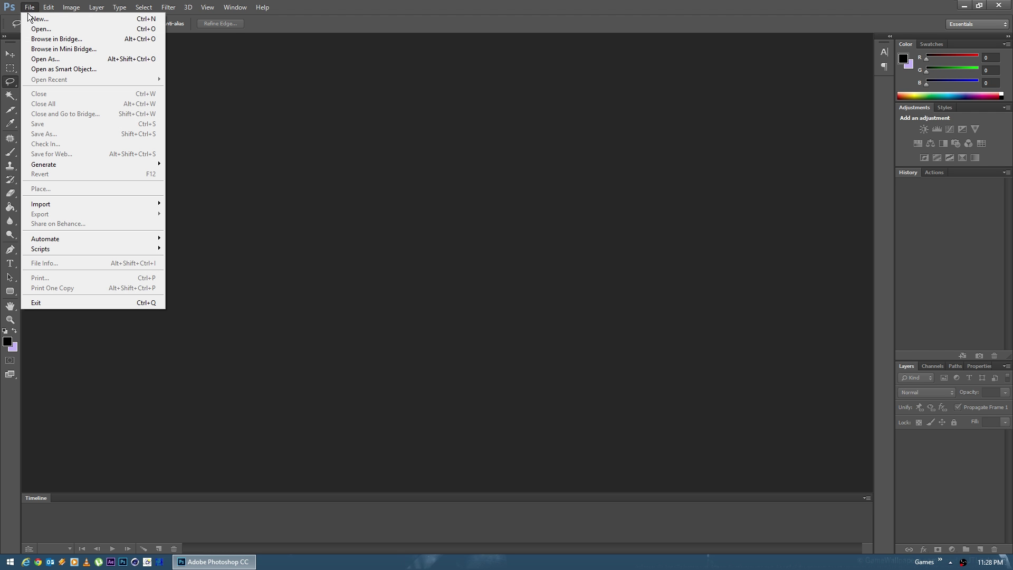
mouse_move(150, 208)
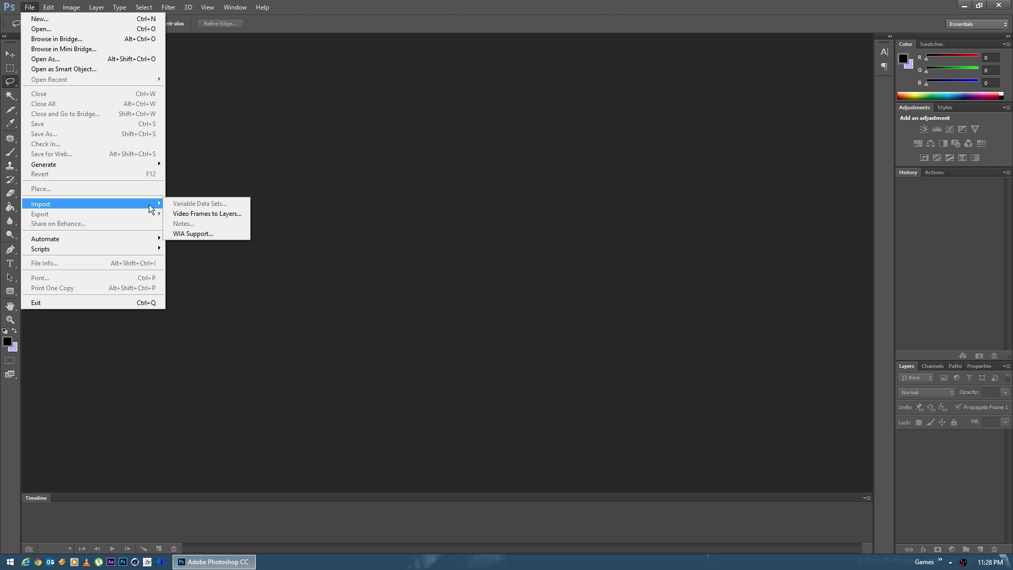
click(220, 212)
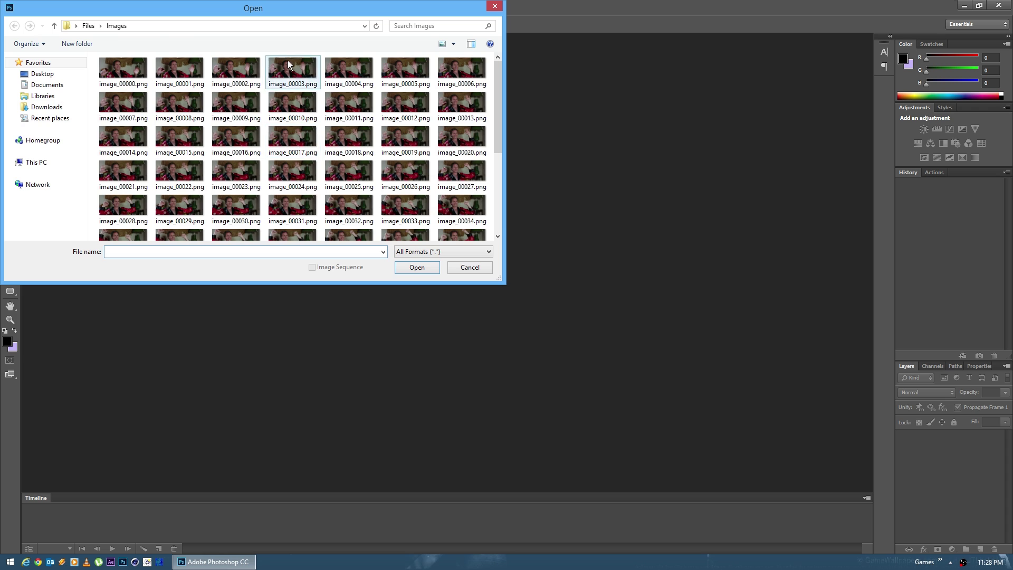
click(90, 26)
double_click(114, 100)
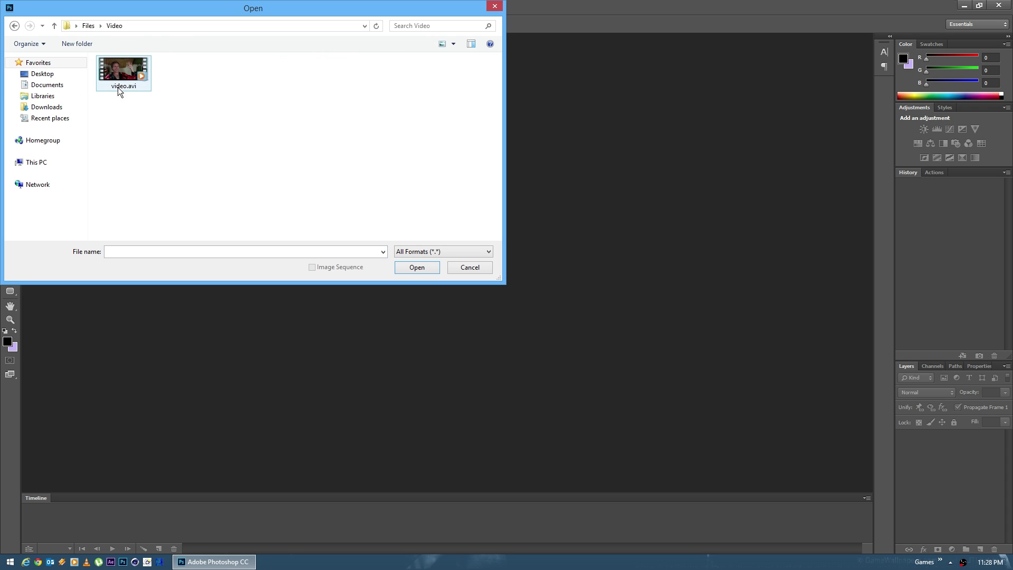
click(124, 75)
click(422, 270)
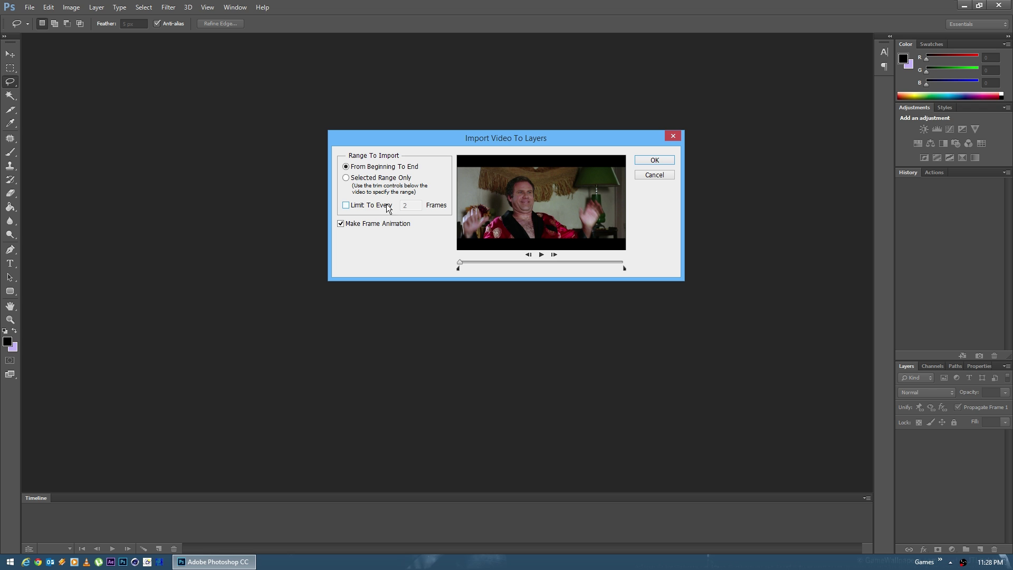
click(644, 161)
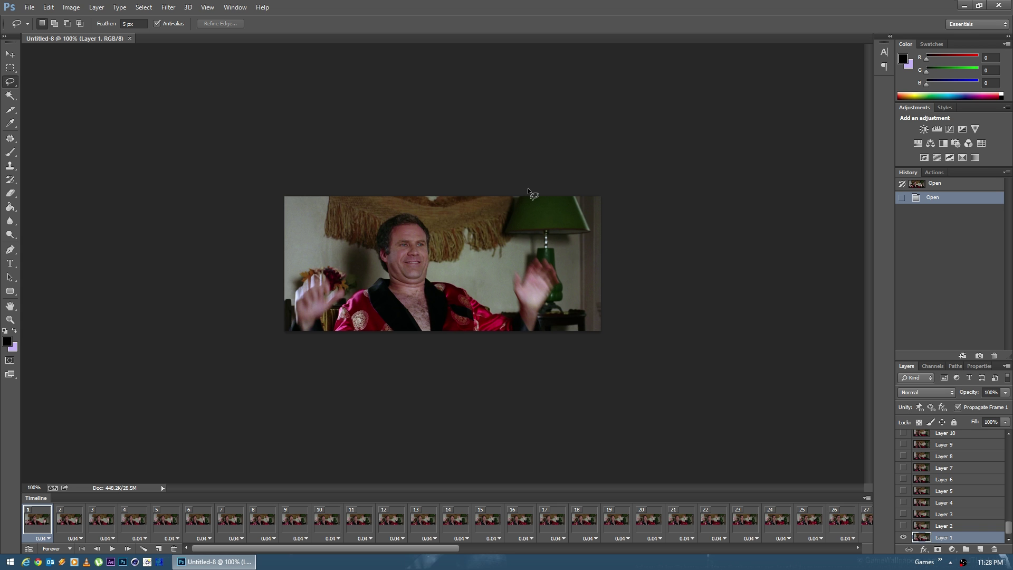
- Play and stop the imported animation, then open the Save for Web GIF settings
drag(325, 547, 370, 548)
key(space)
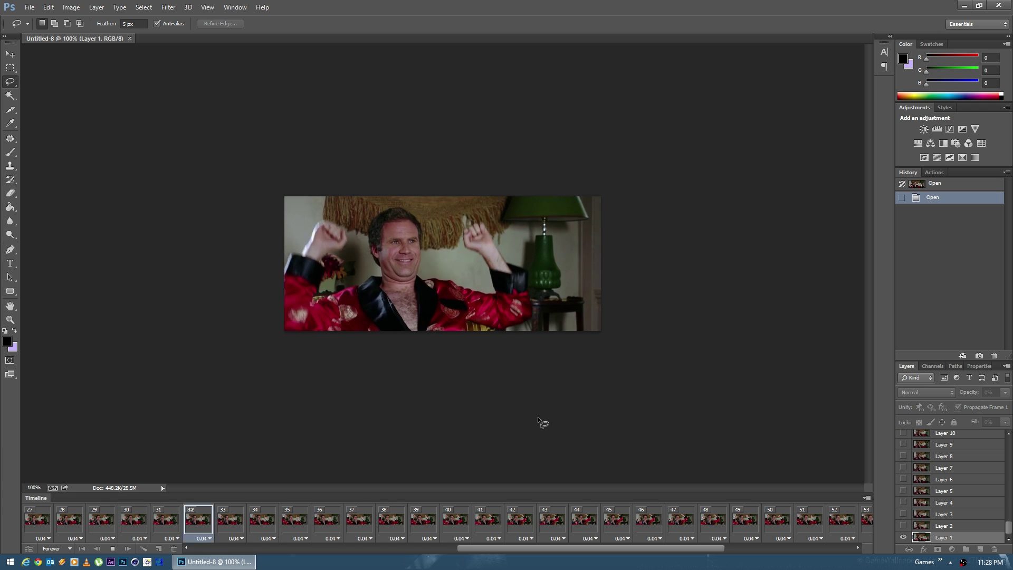
key(space)
key(ctrl+alt+shift+s)
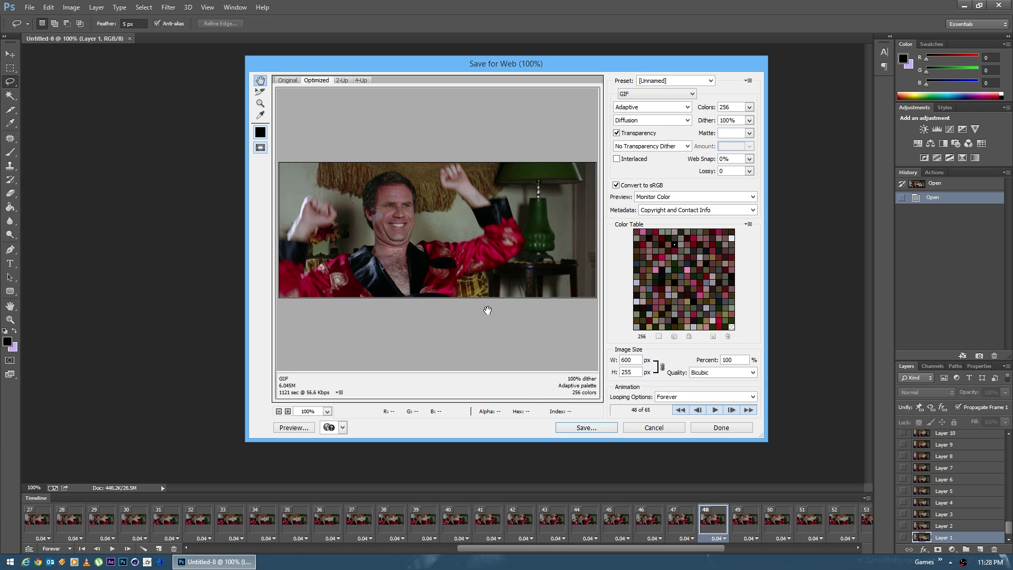
- Cancel the GIF export and close the Untitled-8 document
click(654, 428)
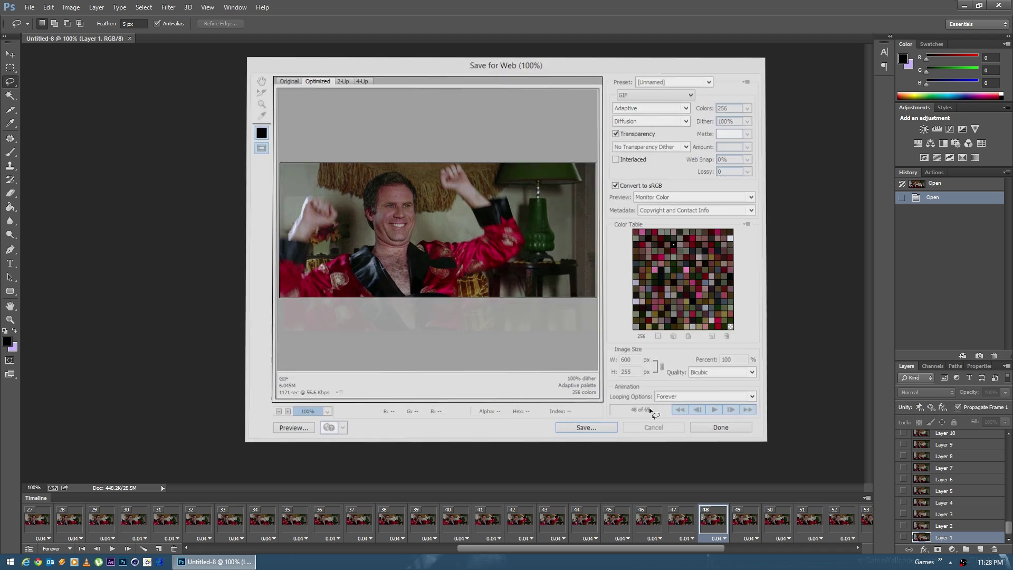
key(ctrl+w)
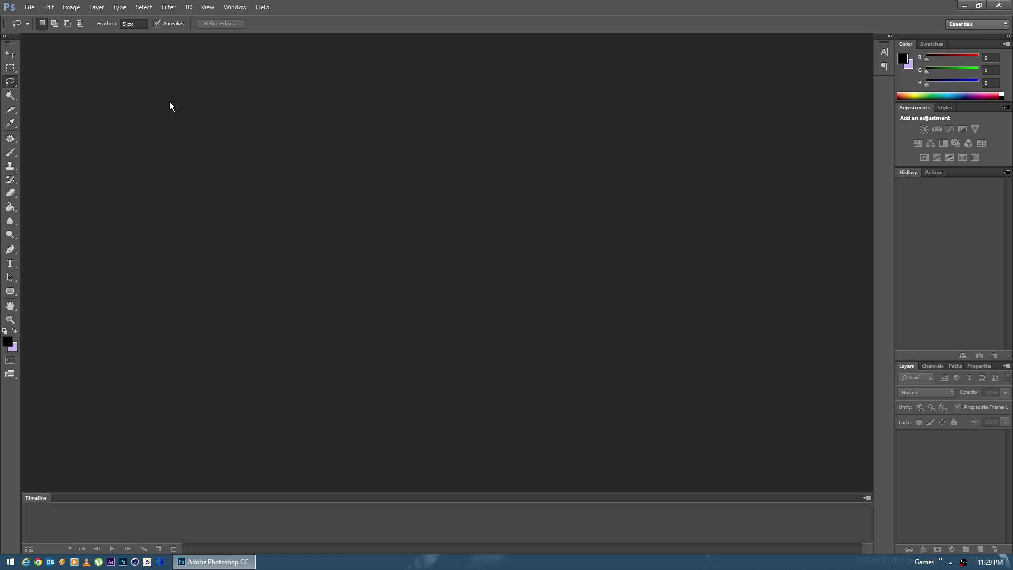
- Begin Import Video Frames to Layers and pick LongRender1.avi in the LargeVideo folder
click(28, 8)
mouse_move(140, 203)
click(204, 213)
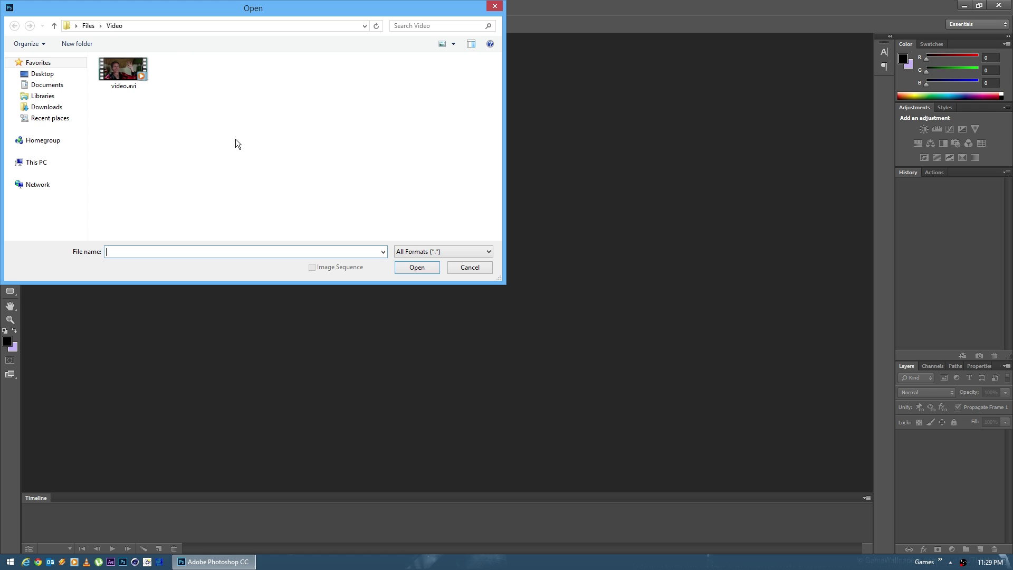
click(90, 27)
double_click(148, 85)
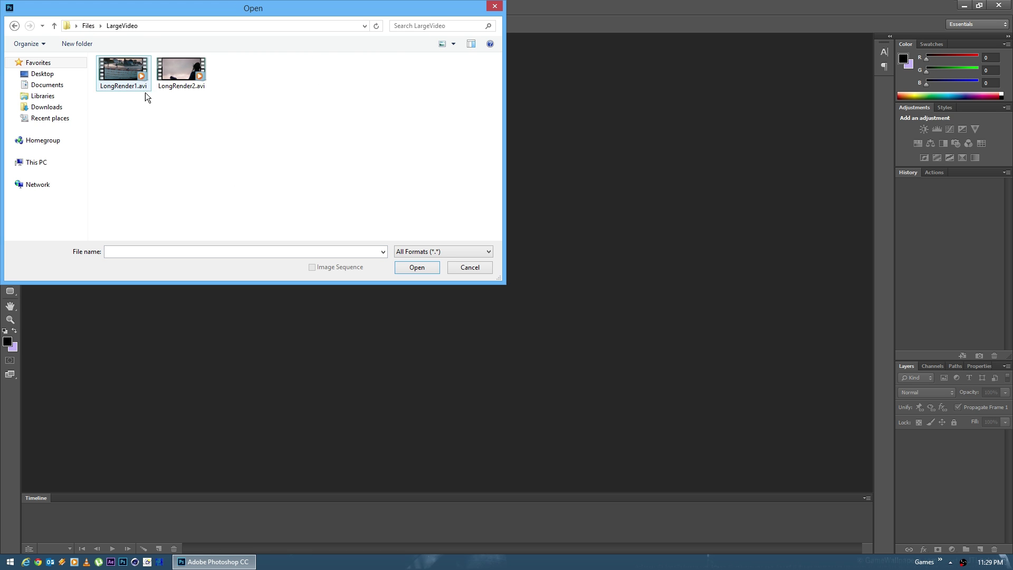
drag(201, 115, 134, 87)
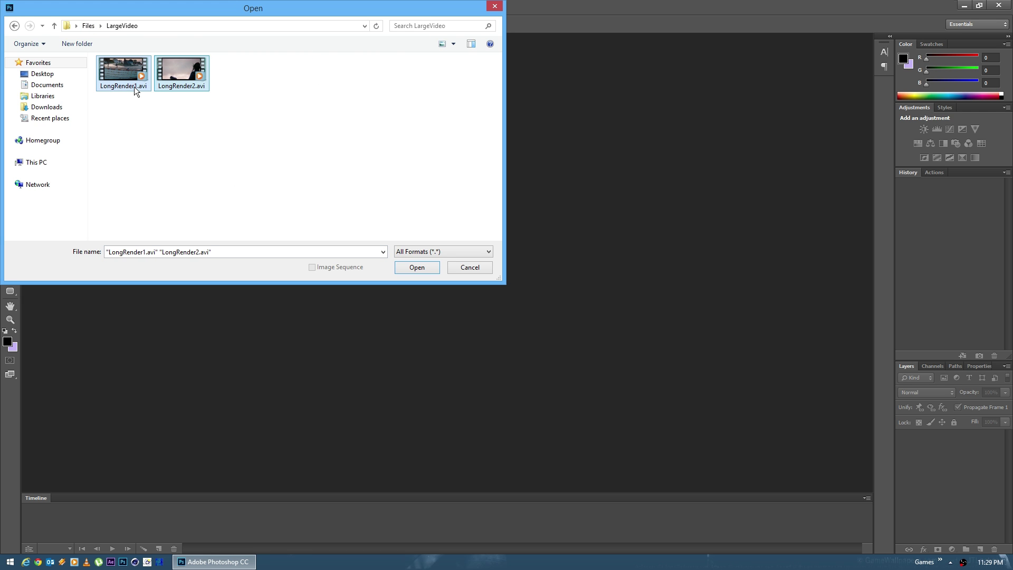
click(157, 109)
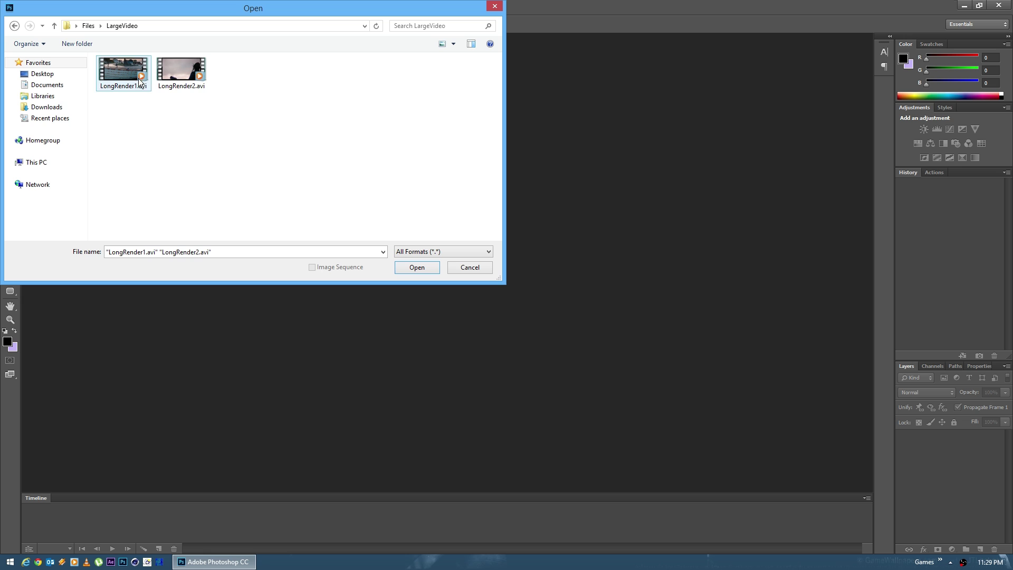
click(111, 85)
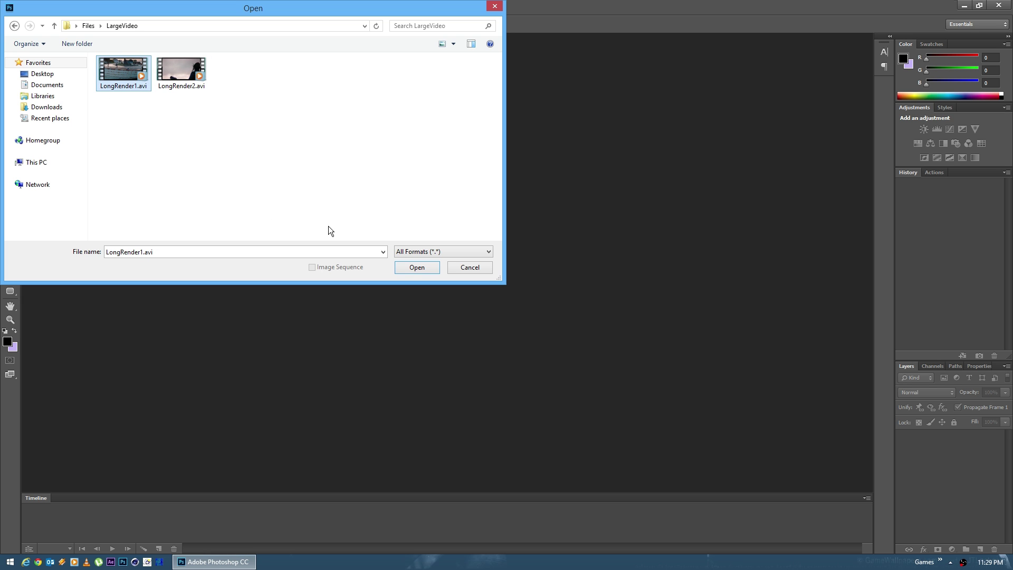
- Import all of LongRender1.avi past the large-document warning and select last frame 399
click(413, 268)
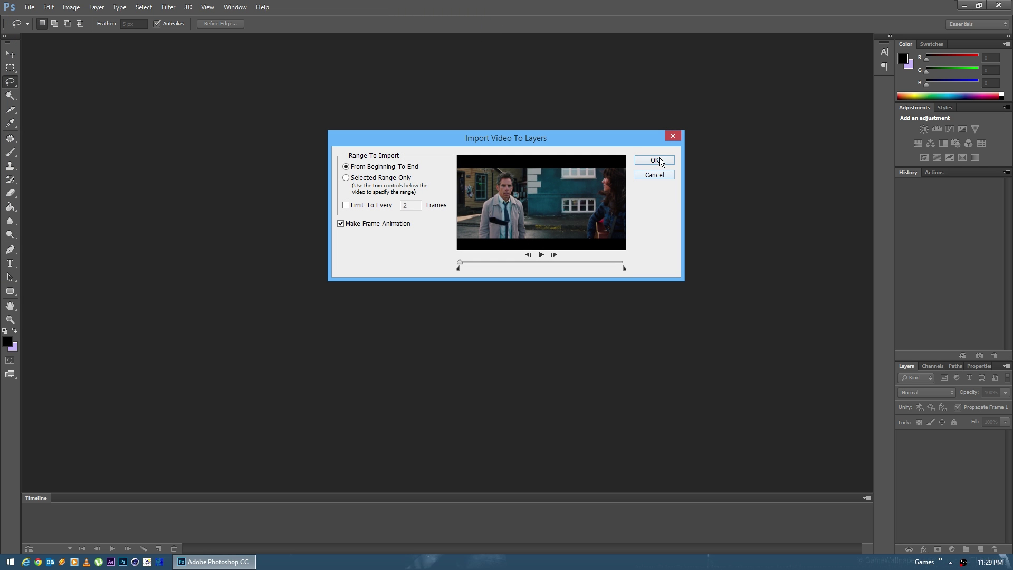
click(659, 162)
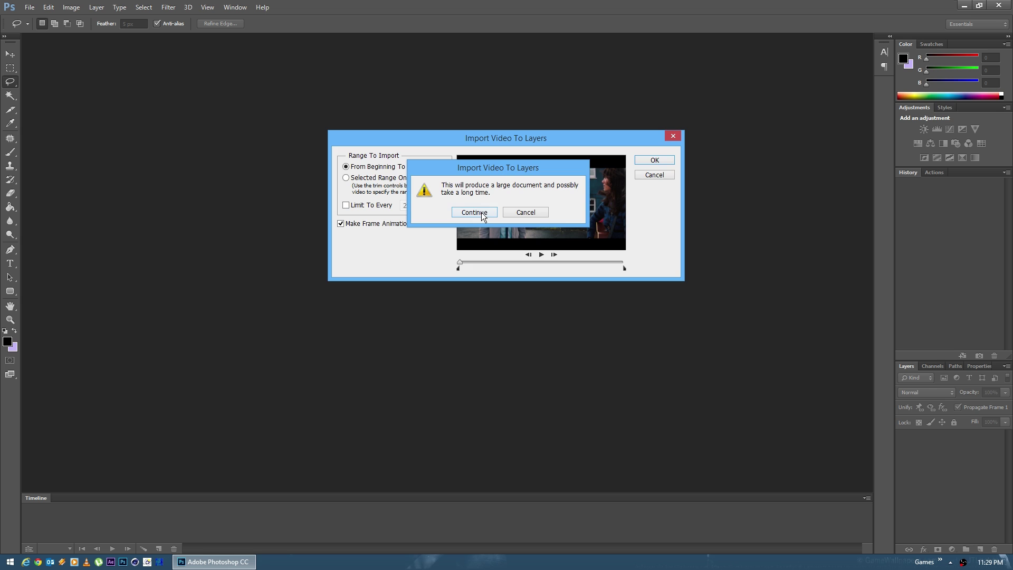
click(480, 212)
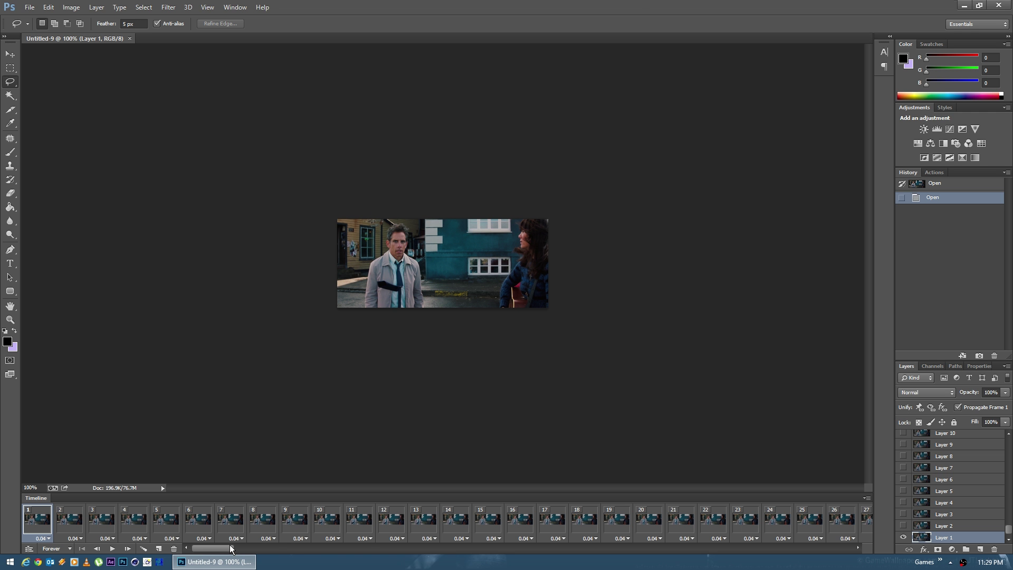
drag(212, 548, 859, 550)
click(855, 519)
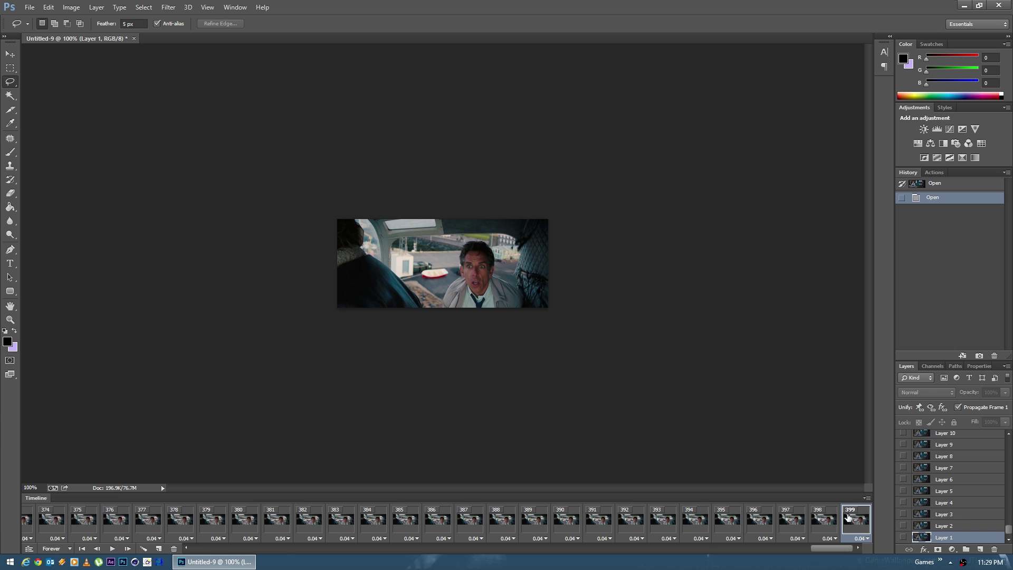
- Import LongRender2.avi as frame layers, continuing past the large-document warning
click(29, 10)
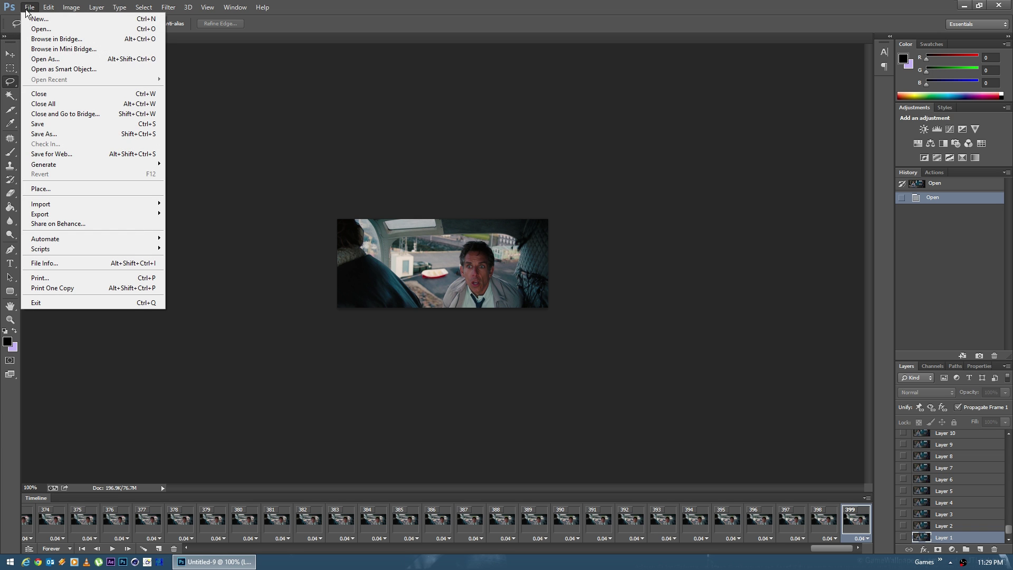
mouse_move(133, 204)
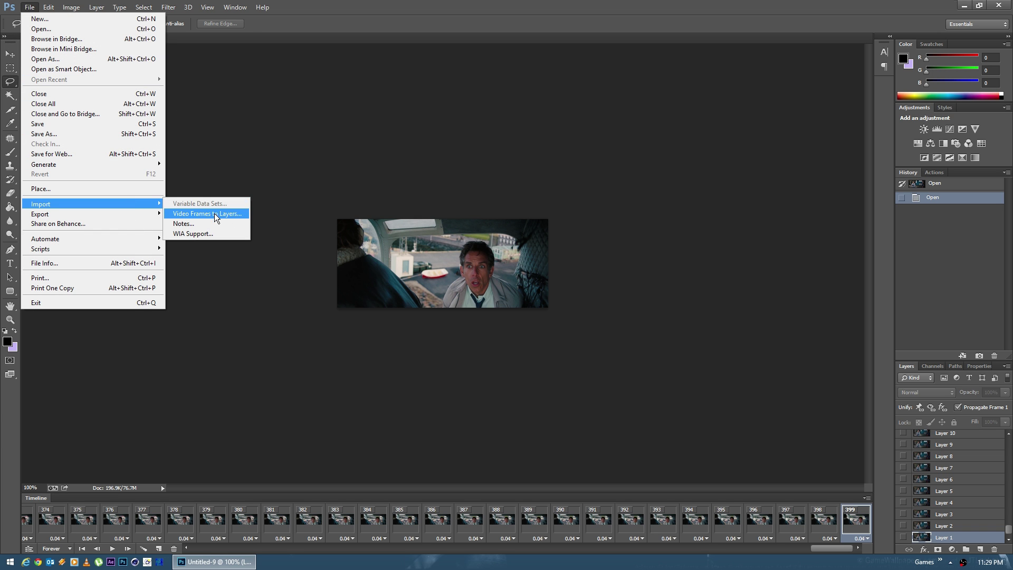
click(214, 213)
click(416, 267)
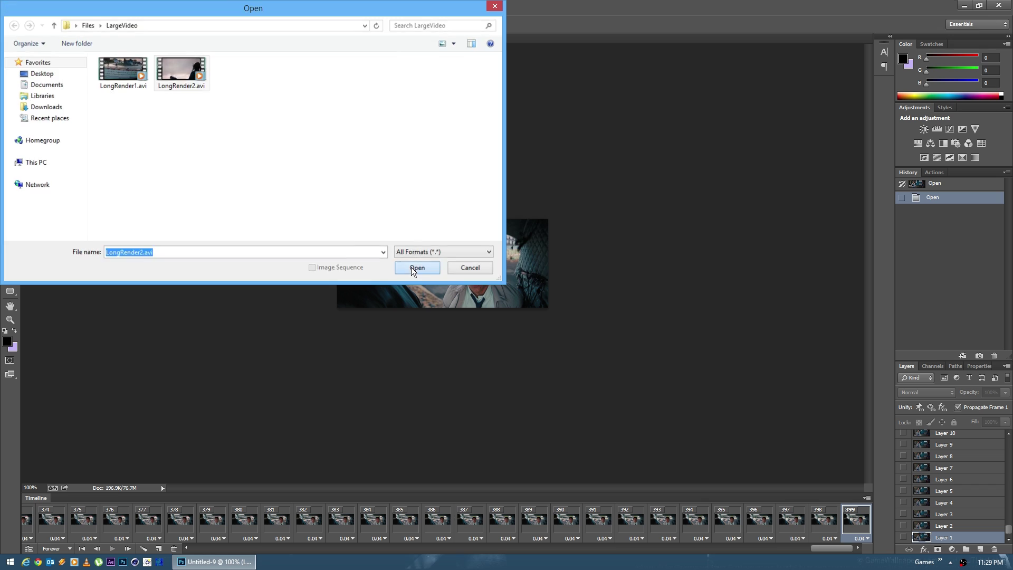
click(655, 161)
click(471, 210)
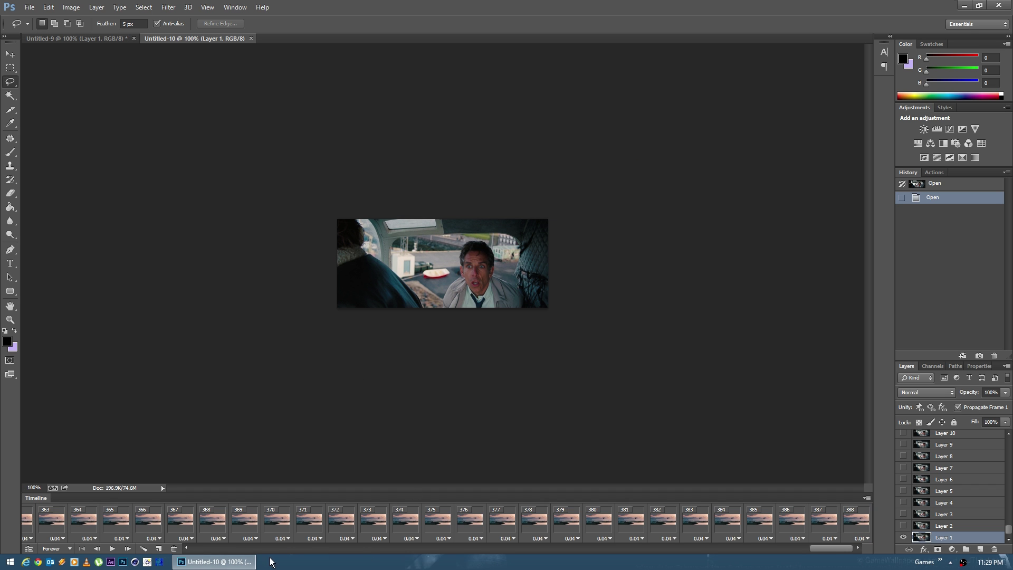
- Step through Untitled-10's first frames, then select and copy all its frames
drag(836, 549, 207, 550)
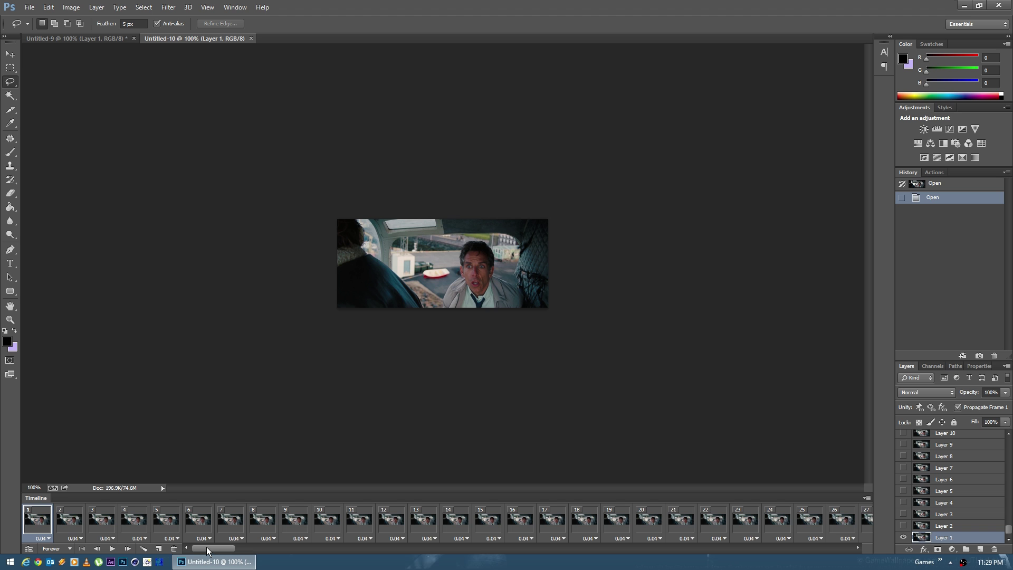
click(67, 521)
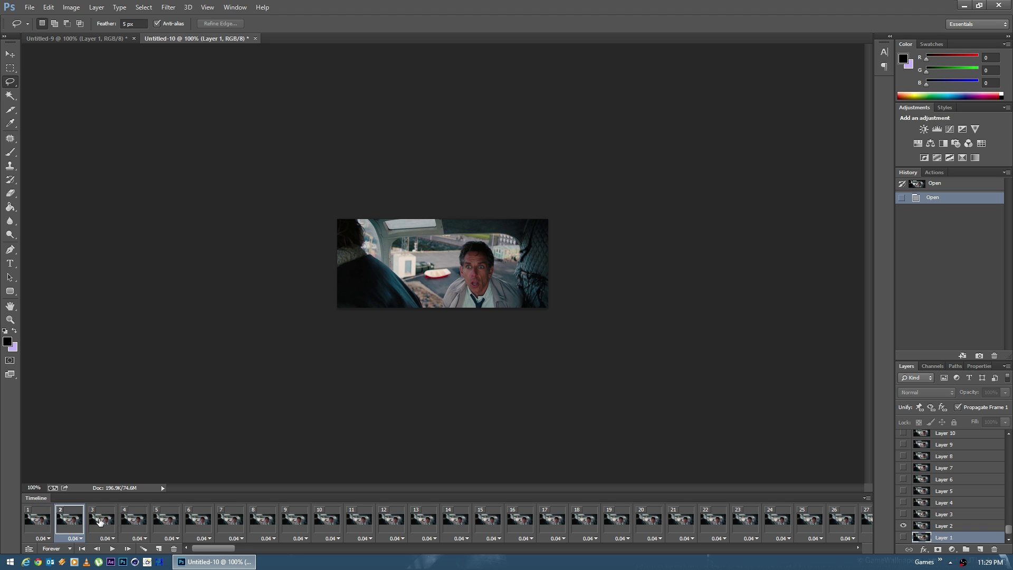
click(101, 520)
click(134, 519)
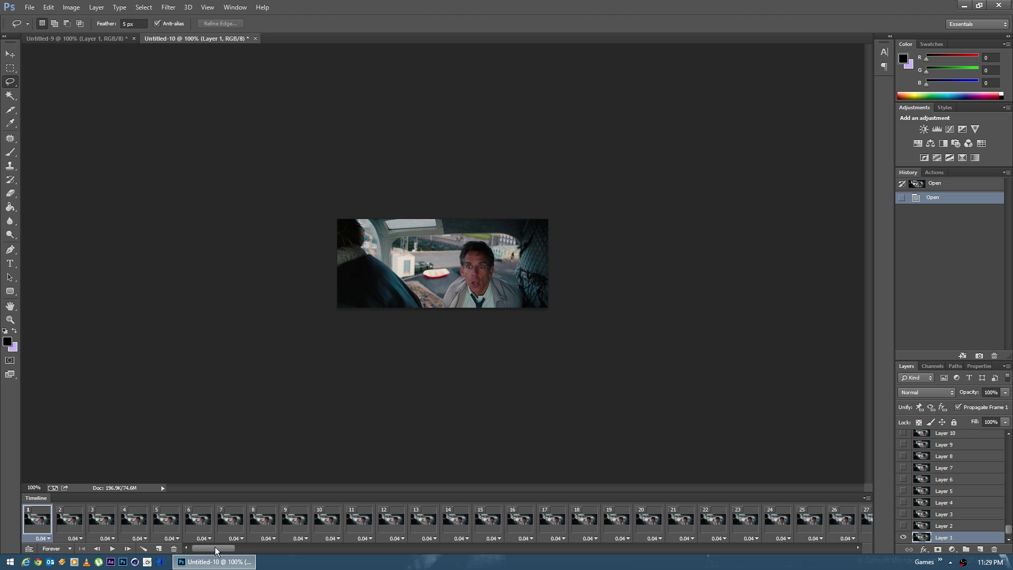
drag(216, 551, 894, 544)
click(867, 497)
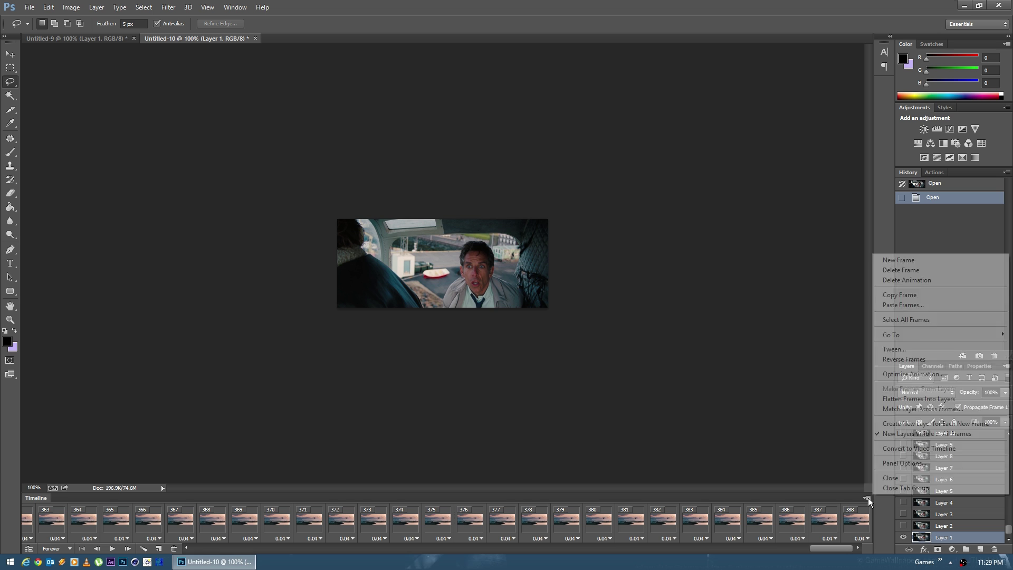
click(907, 321)
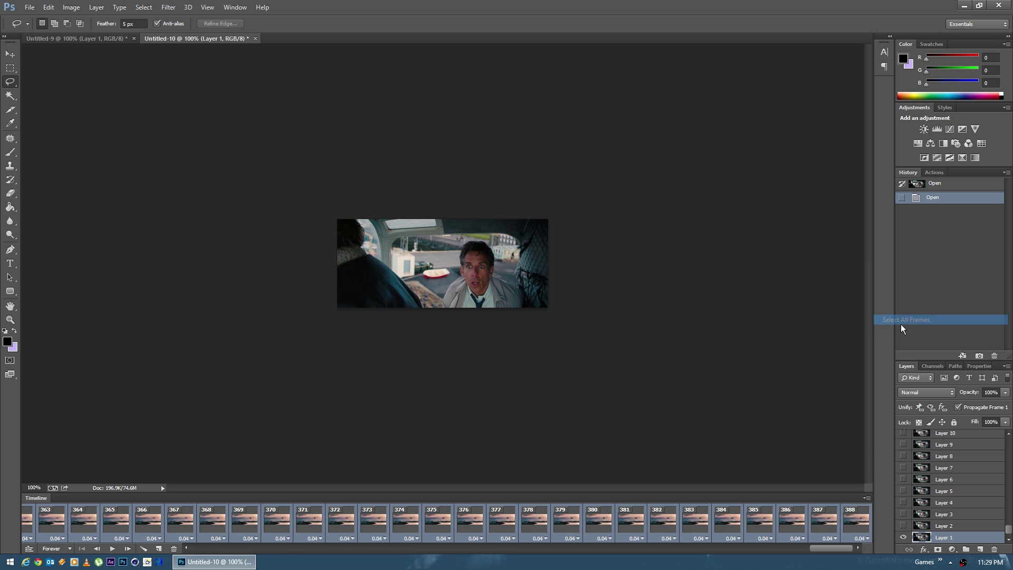
click(867, 498)
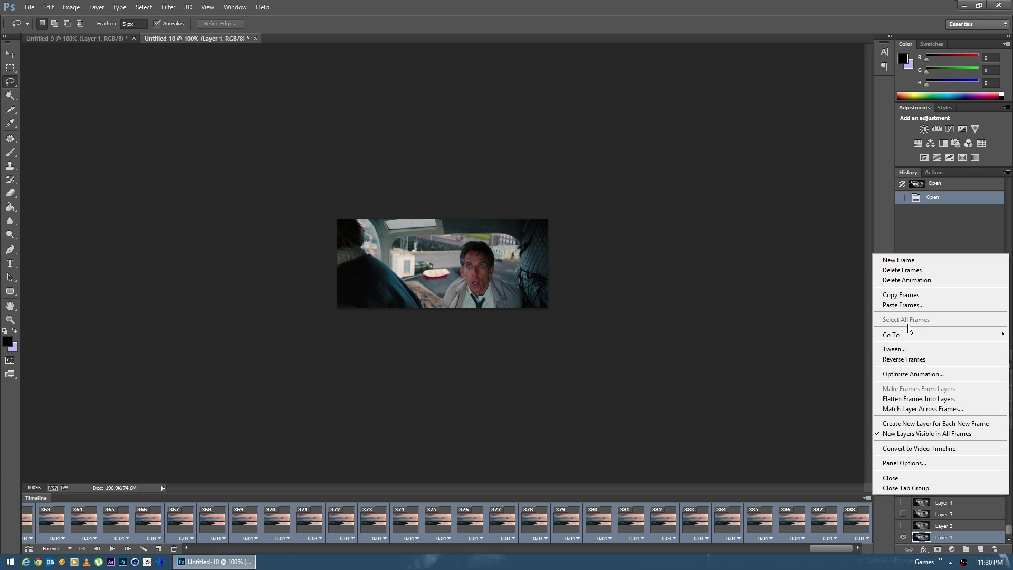
click(901, 295)
- Back in Untitled-9 at frame 399, choose Paste Frames for the copied frames
click(82, 38)
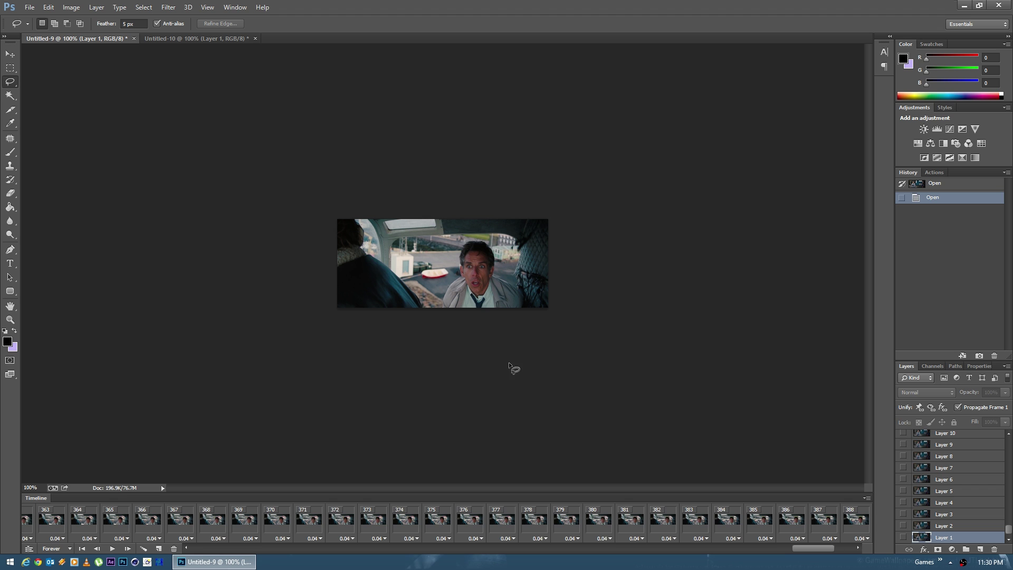
drag(796, 549, 826, 548)
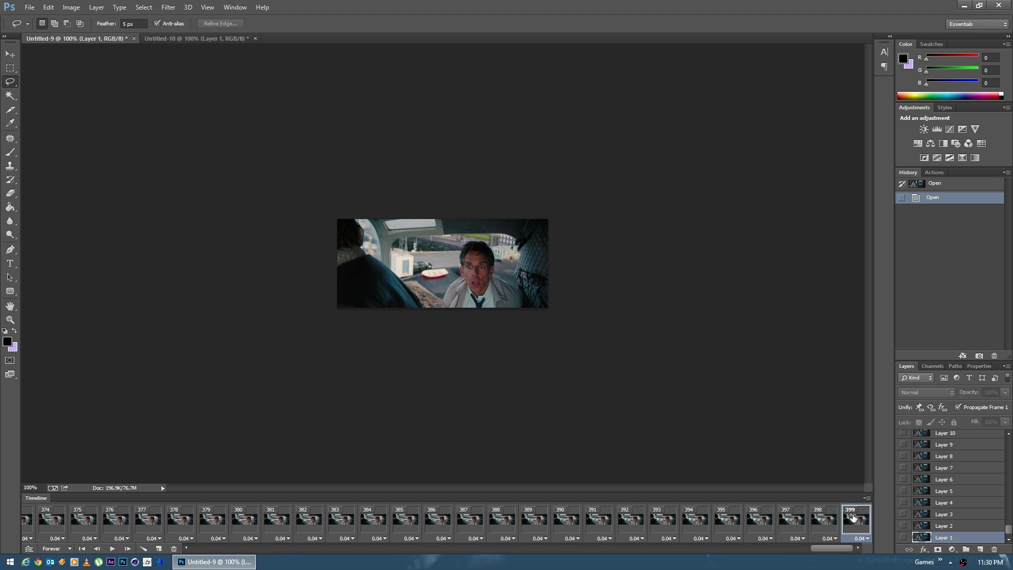
click(866, 498)
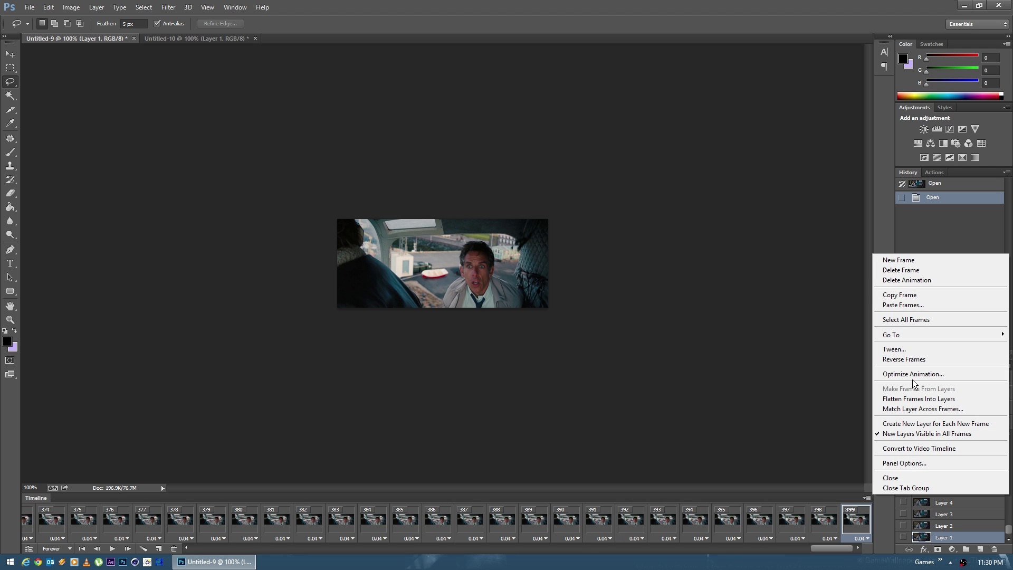
click(908, 308)
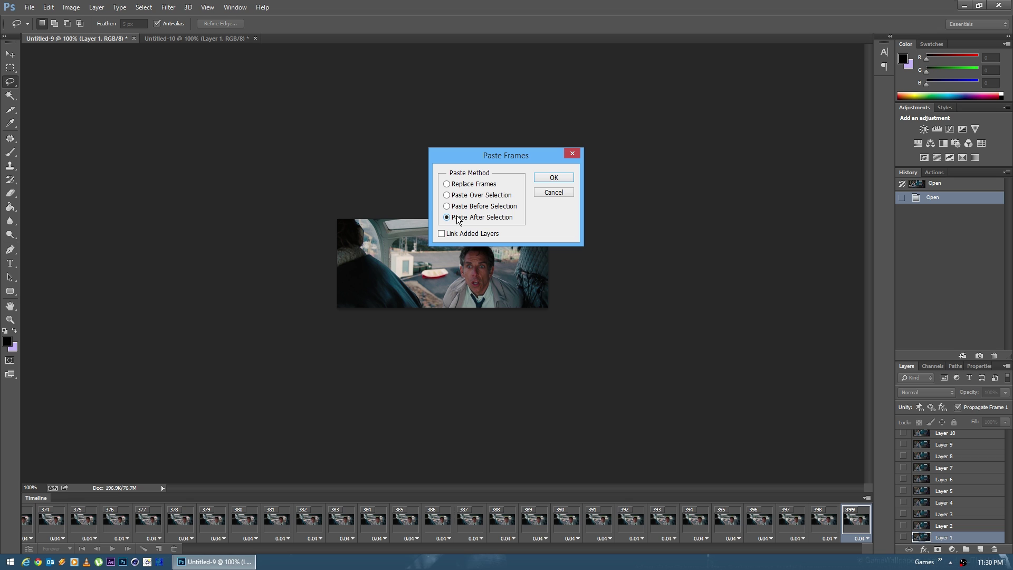
- Paste the copied frames after frame 399 and check the join across frames 396–400
click(554, 177)
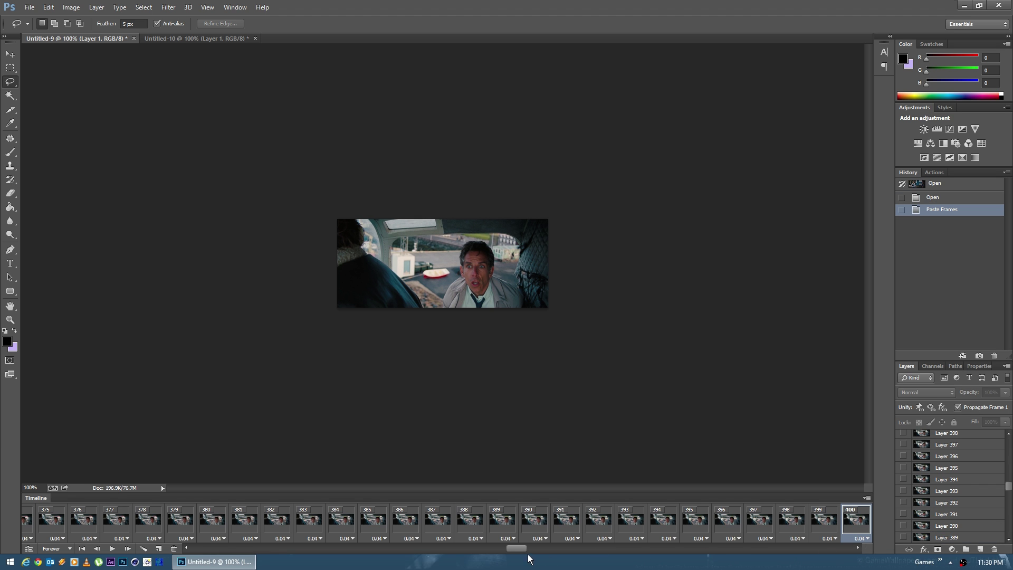
drag(514, 547, 525, 547)
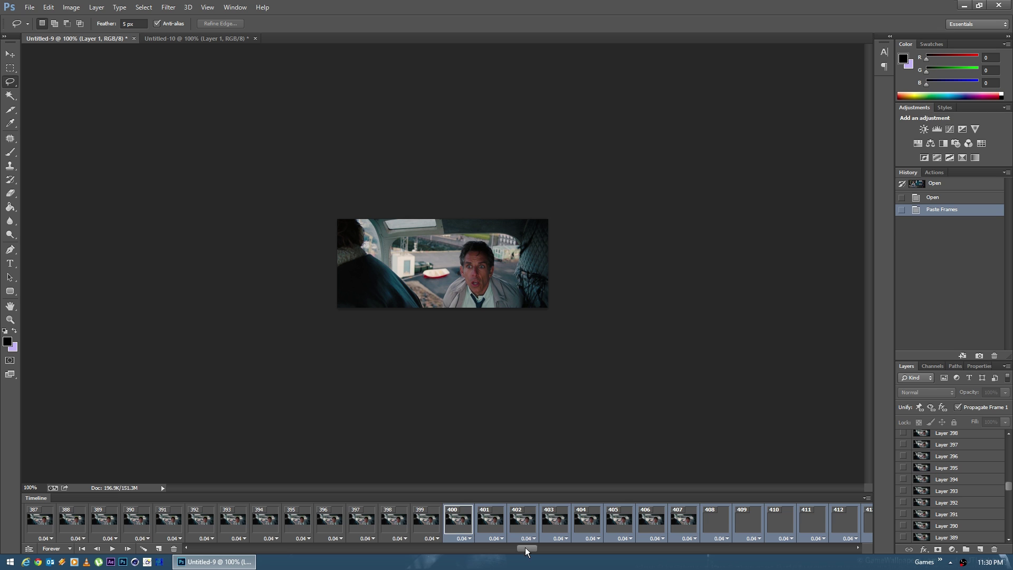
click(340, 521)
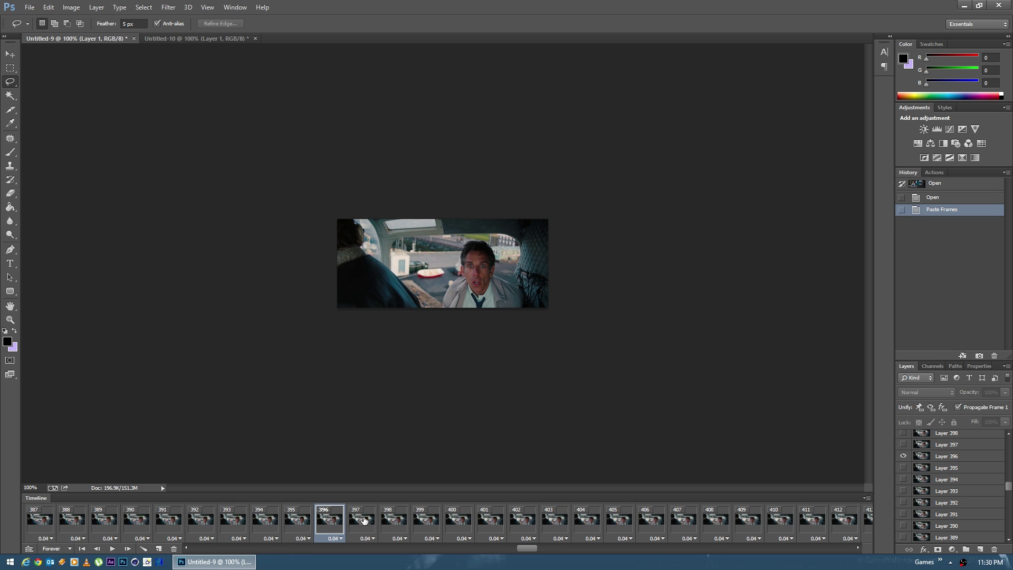
click(364, 521)
click(392, 520)
click(421, 521)
click(457, 521)
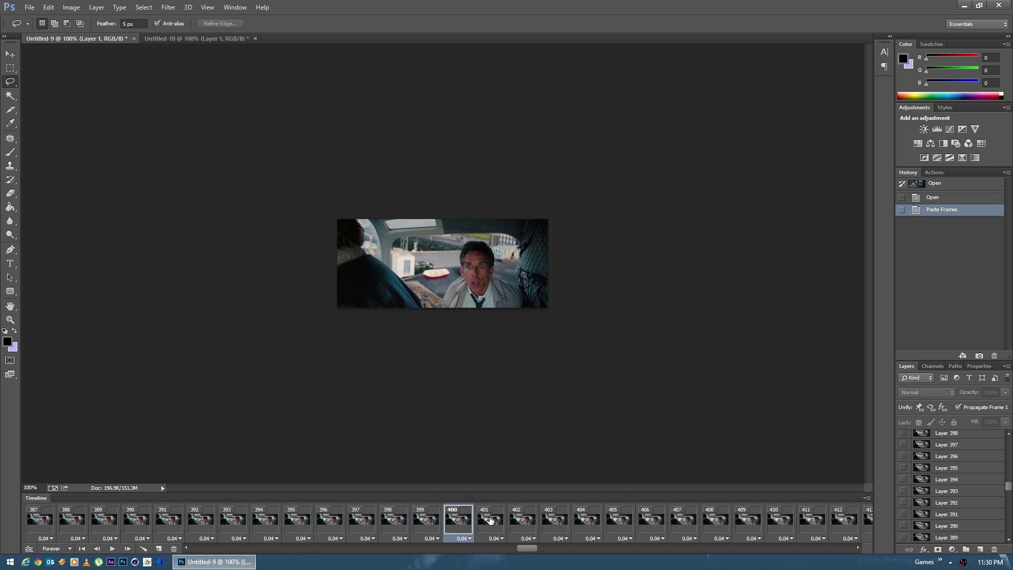
- Step through frames 401–405, then select the final frame, 787
click(490, 520)
click(522, 521)
click(554, 521)
click(586, 521)
click(608, 524)
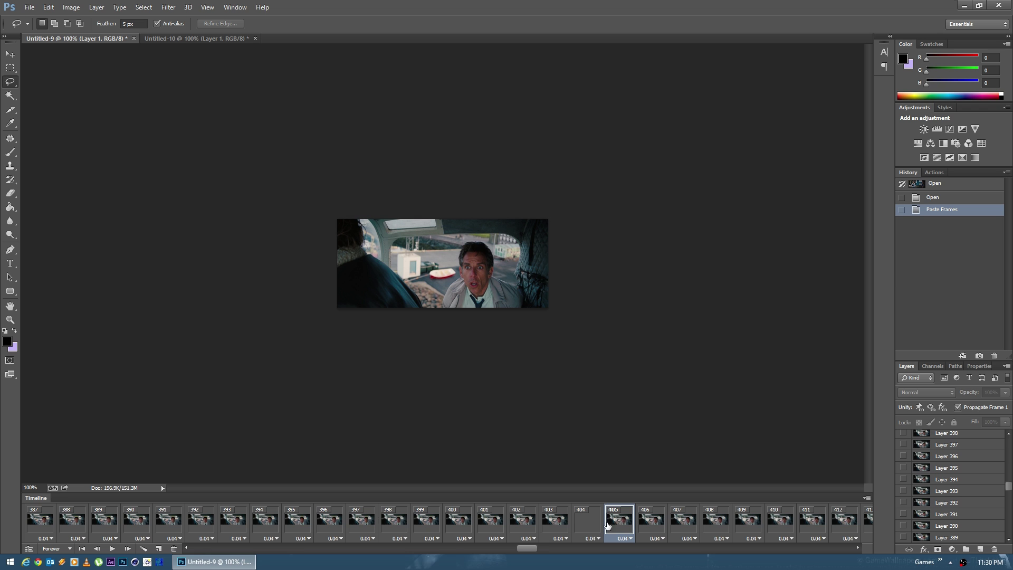
drag(515, 550, 847, 552)
click(851, 522)
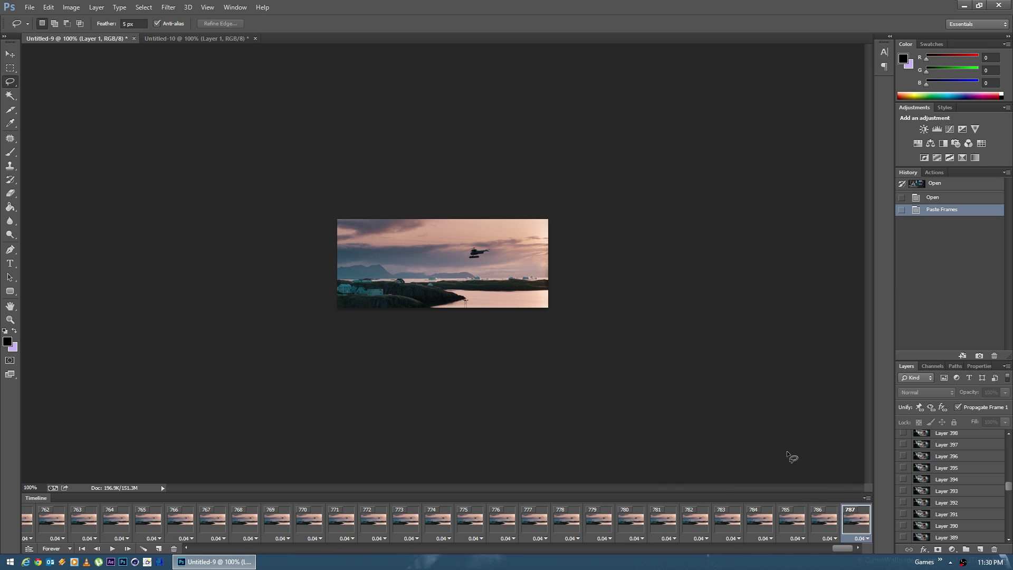
- Open Save for Web with Alt+Shift+Ctrl+S to preview a 256-colour, 400×168 looping GIF
key(ctrl+alt+shift+s)
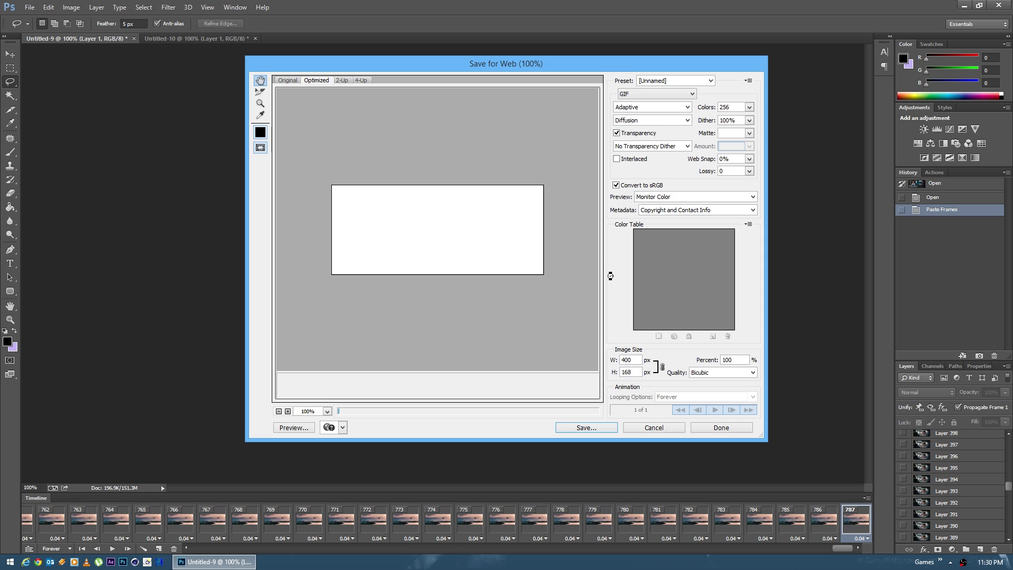